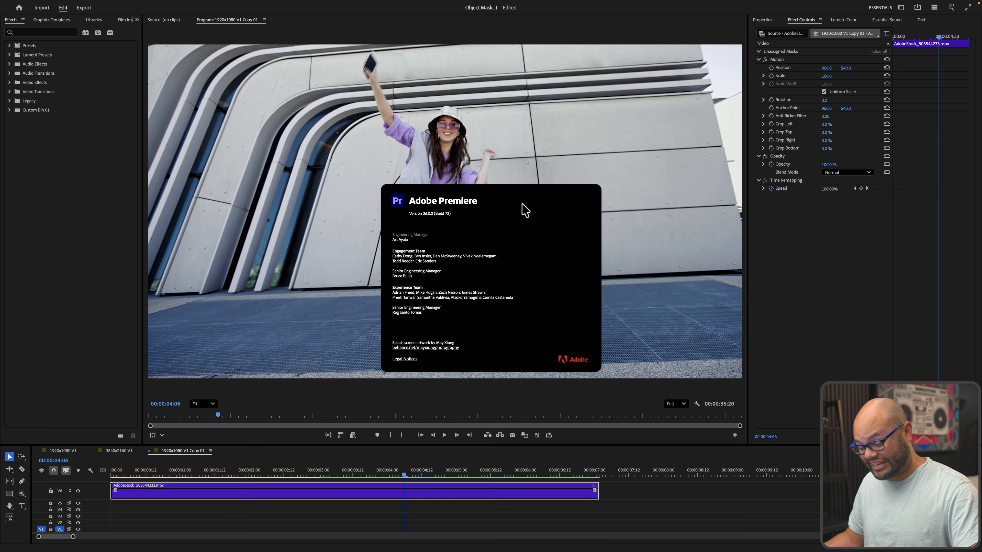
Dismiss the About screen and activate the Object Mask tool in the Tools panel
click(472, 219)
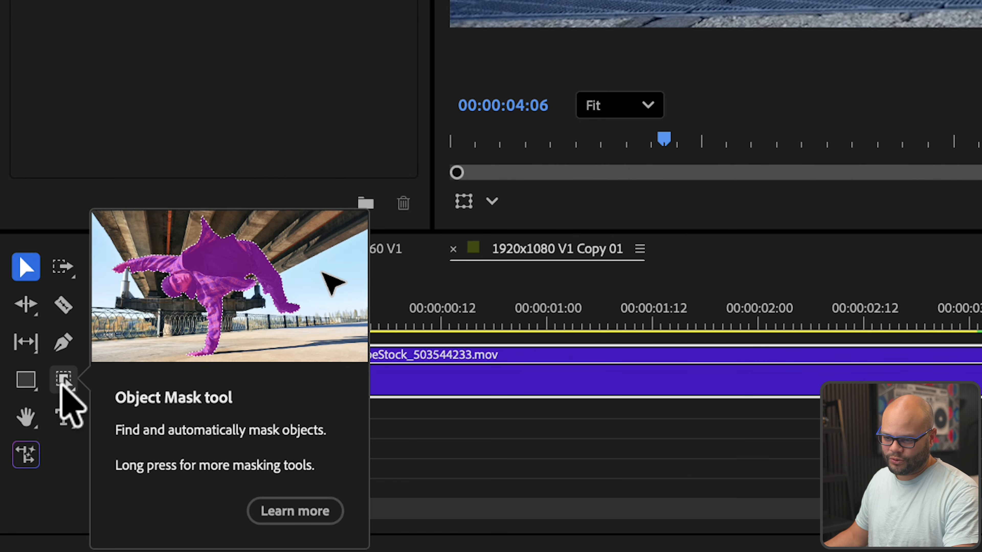
click(65, 380)
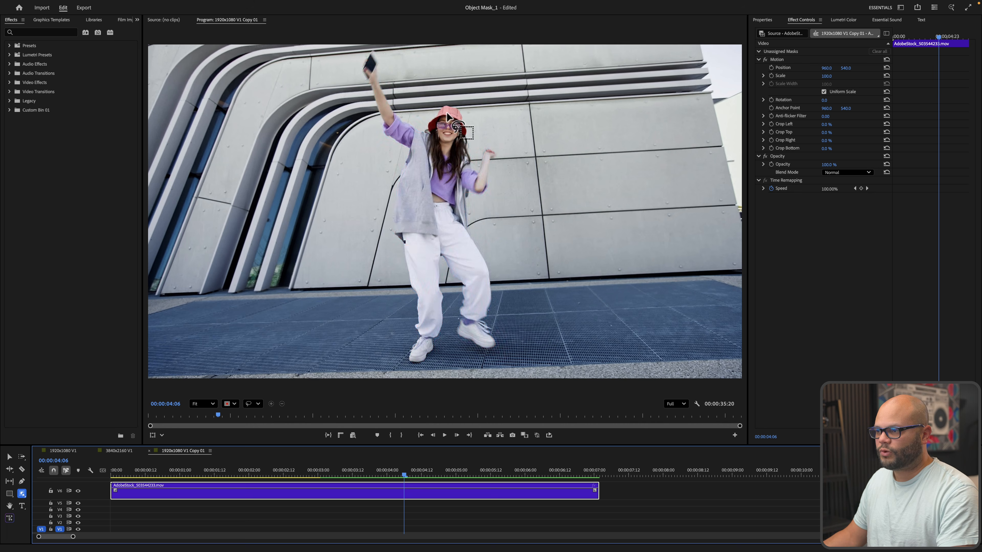
Object-mask the dancer plus her hat, then track the mask forward and backward through the clip
click(438, 203)
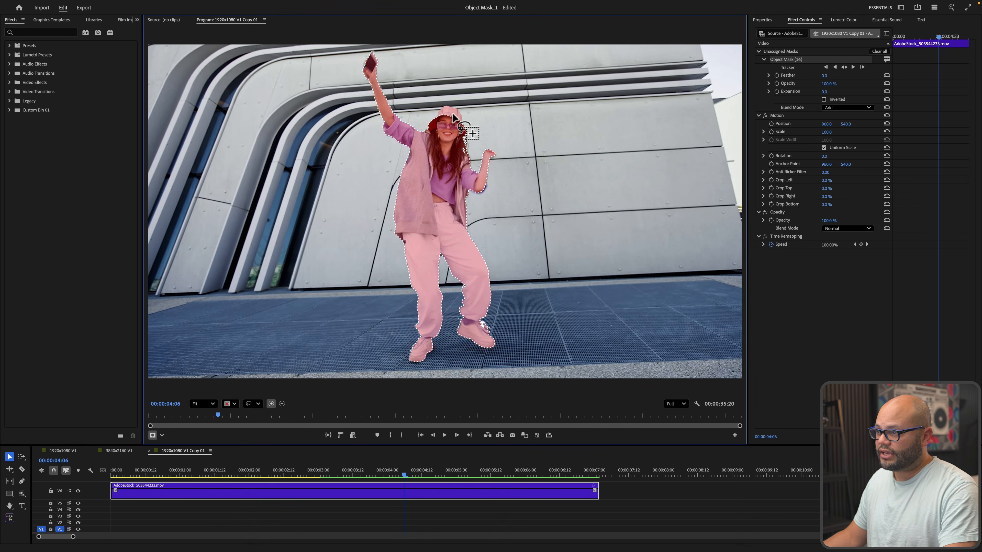
click(453, 115)
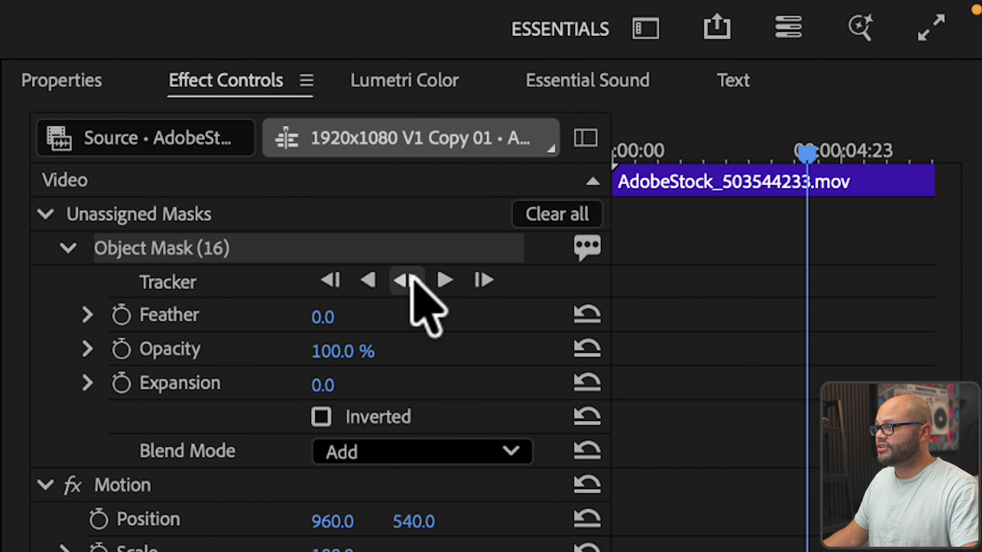
click(166, 240)
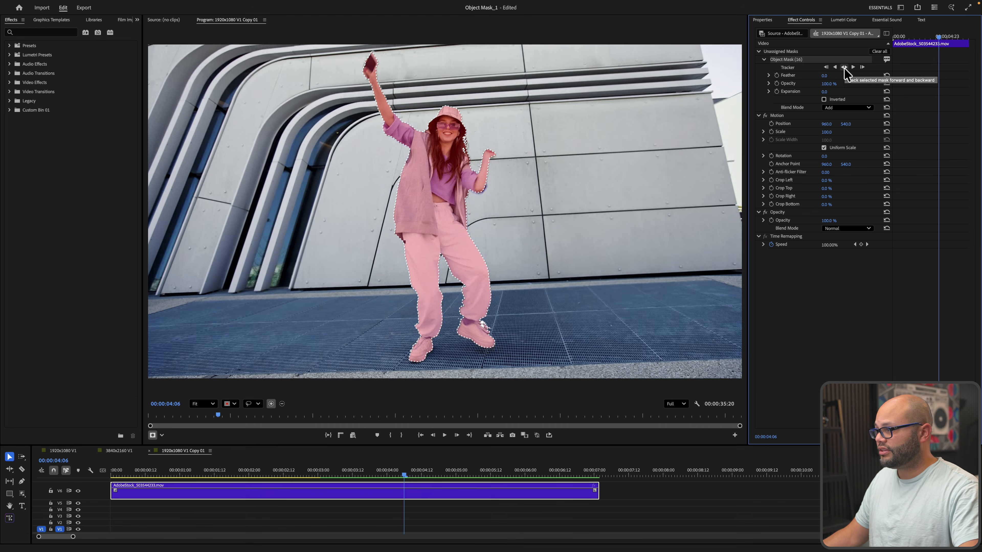
click(844, 67)
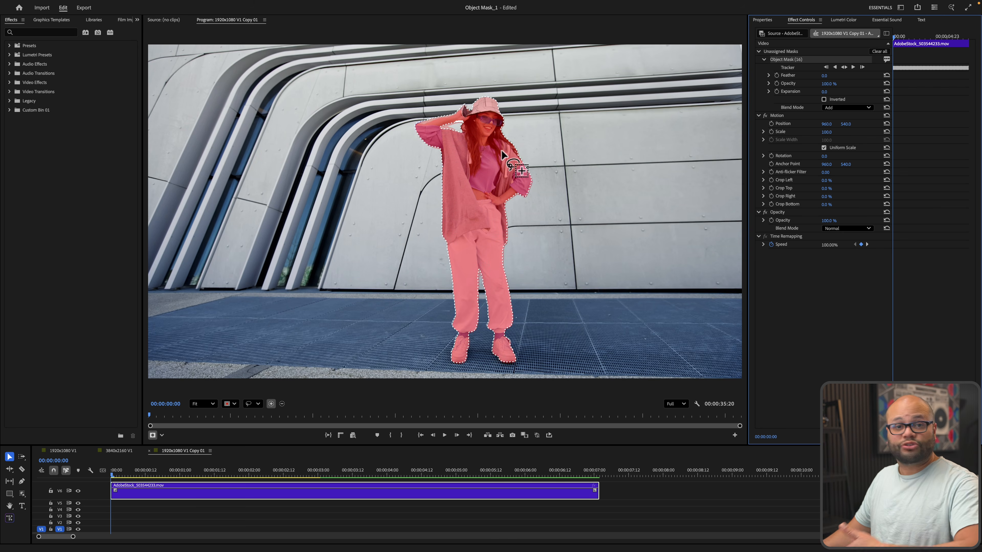
Play and scrub the tracked mask, then zoom the Program monitor to 643% on the dancer
key(space)
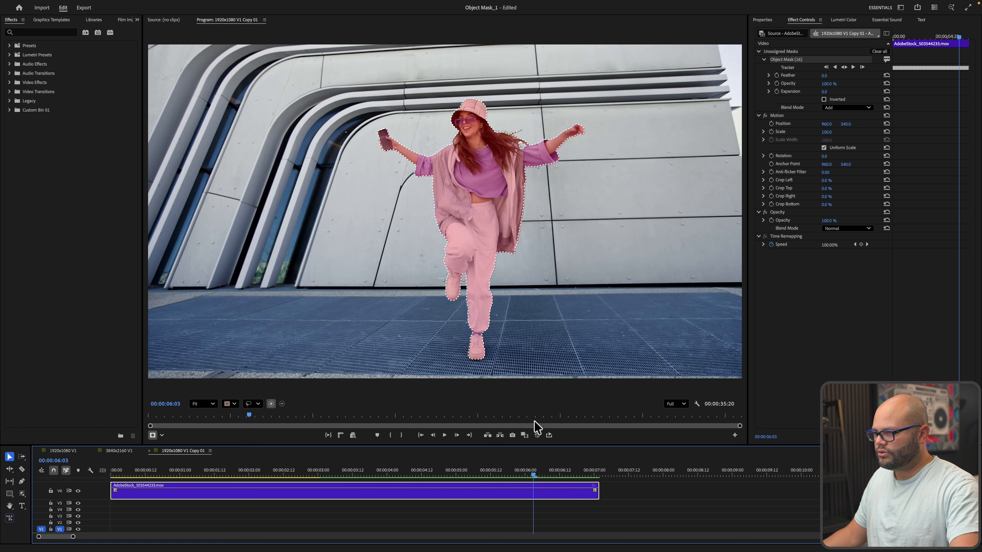
drag(537, 420, 360, 417)
scroll(483, 134, up, 5)
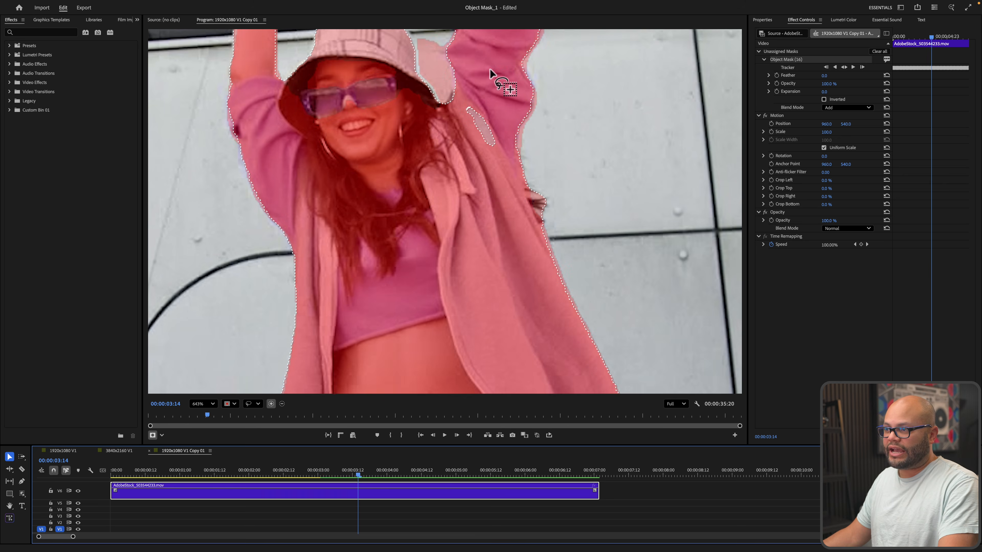
Try the Rectangle selection shape, return to Lasso, and lasso the gap beside the dancer's raised arm
click(257, 404)
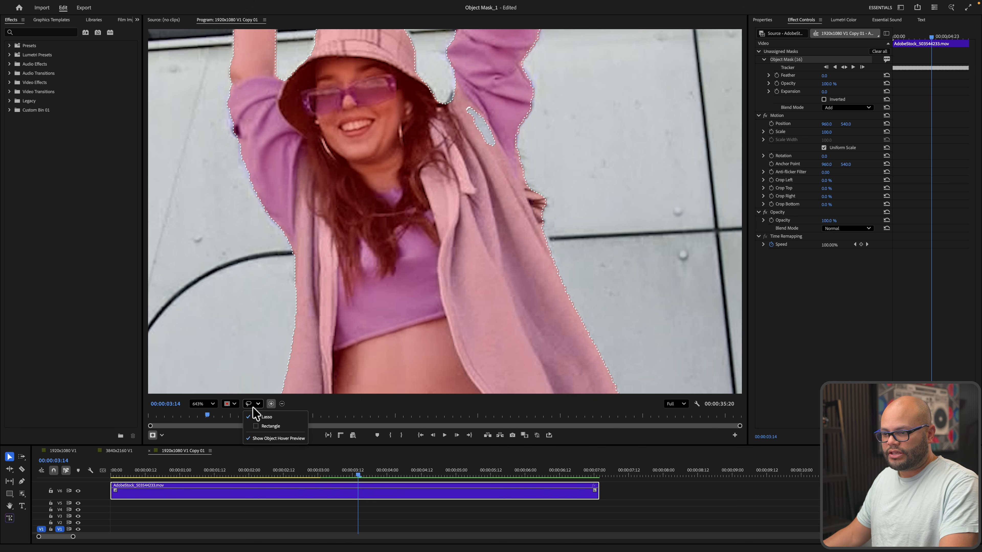
click(270, 427)
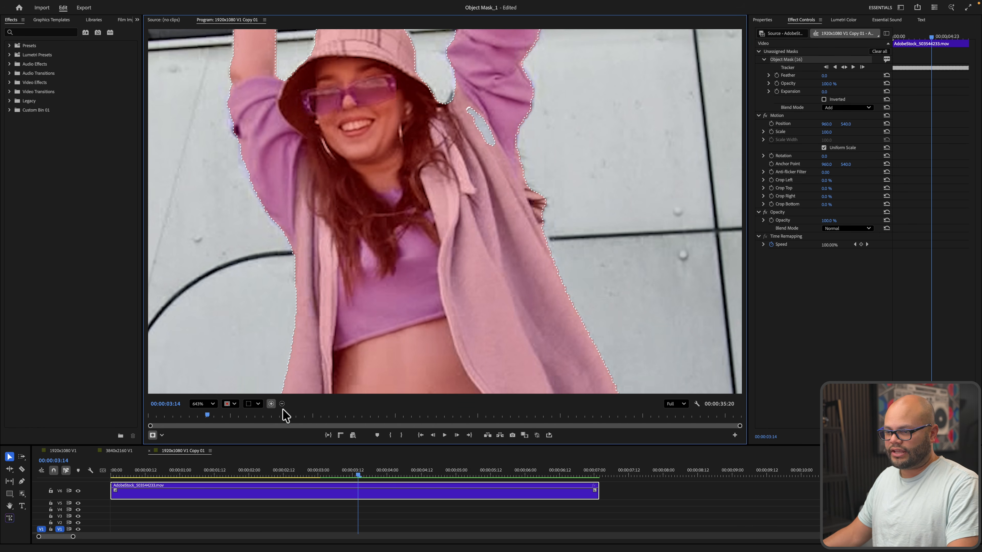
click(259, 405)
click(263, 425)
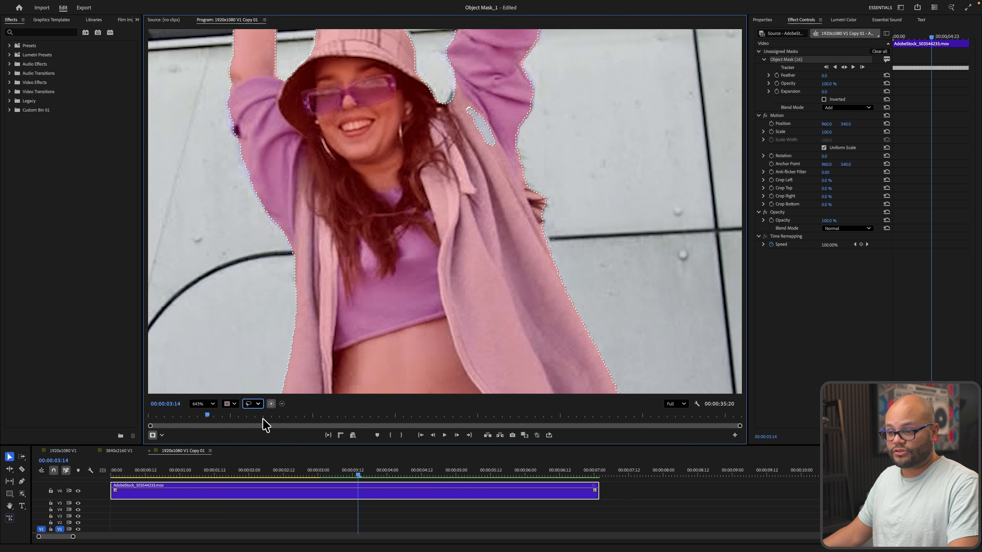
drag(469, 93, 492, 111)
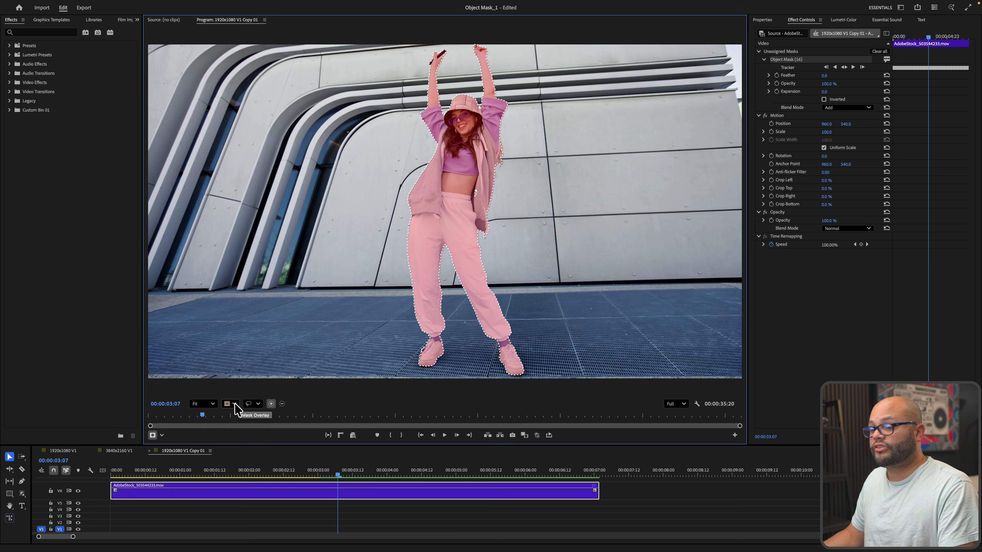
Cycle the mask overlay through Green, Blue and Magenta back to Red, then return to 00:00:01:20
click(235, 403)
click(243, 436)
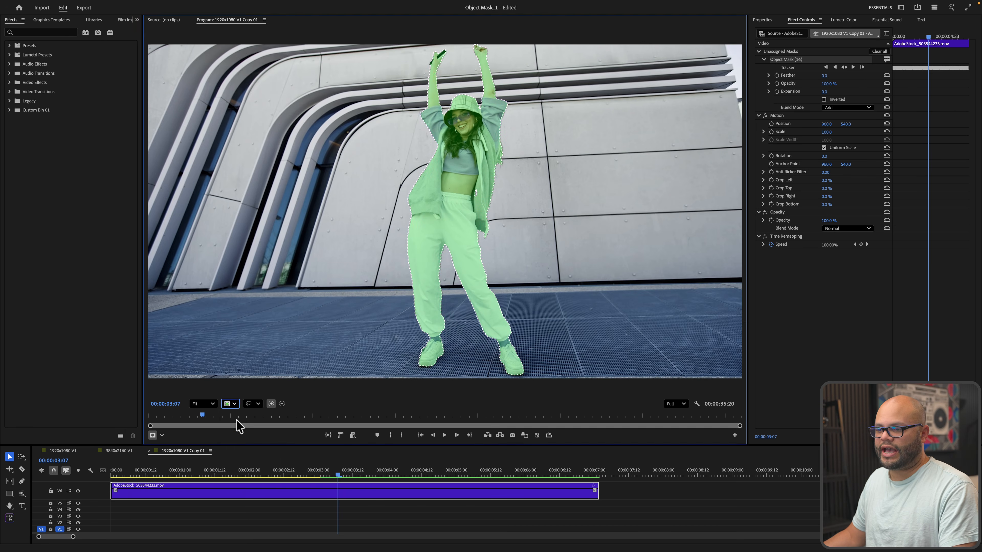
click(231, 404)
click(241, 442)
click(234, 405)
click(246, 461)
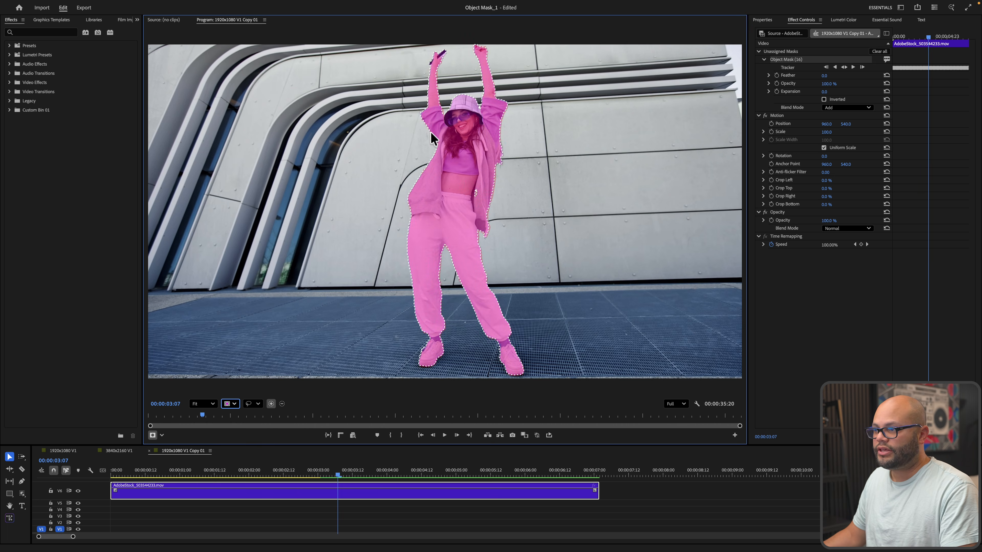
click(229, 405)
click(237, 430)
drag(277, 477, 236, 469)
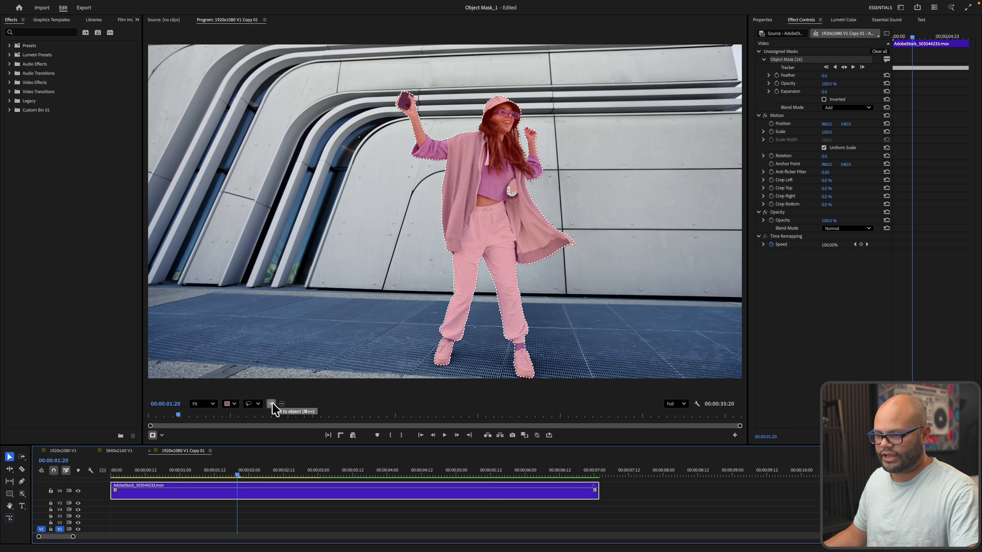
Subtract the phone from the dancer's mask with a rectangle selection and track the mask forward
click(283, 405)
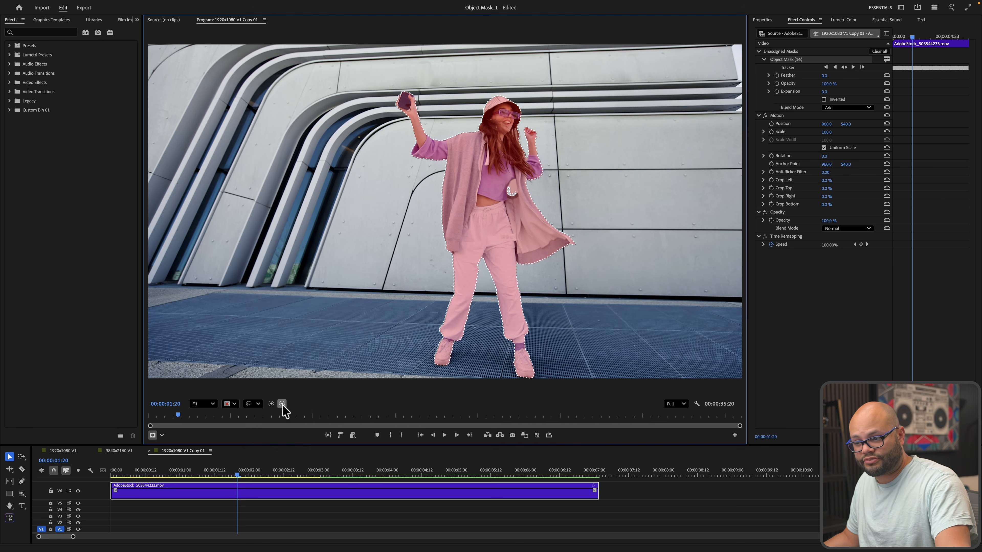
click(258, 403)
click(267, 427)
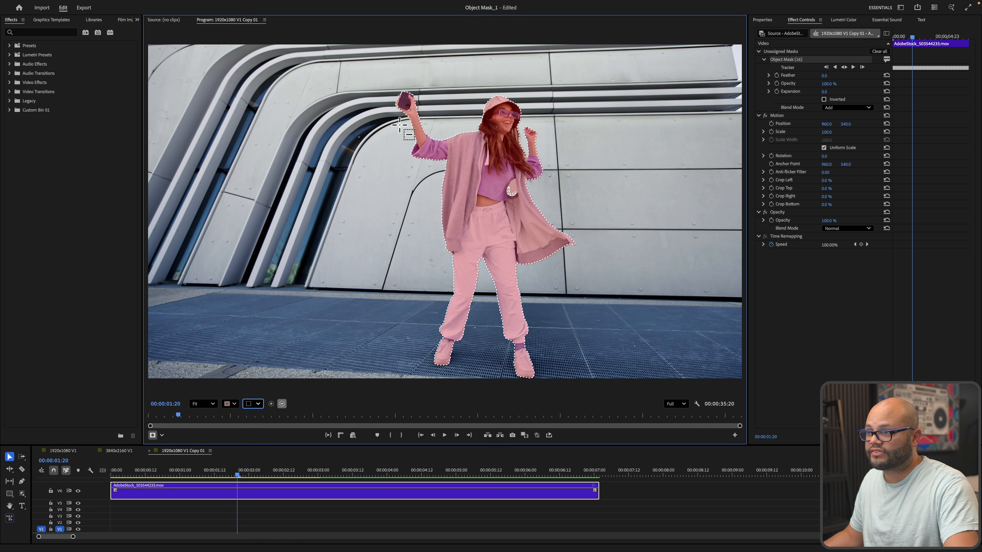
click(403, 105)
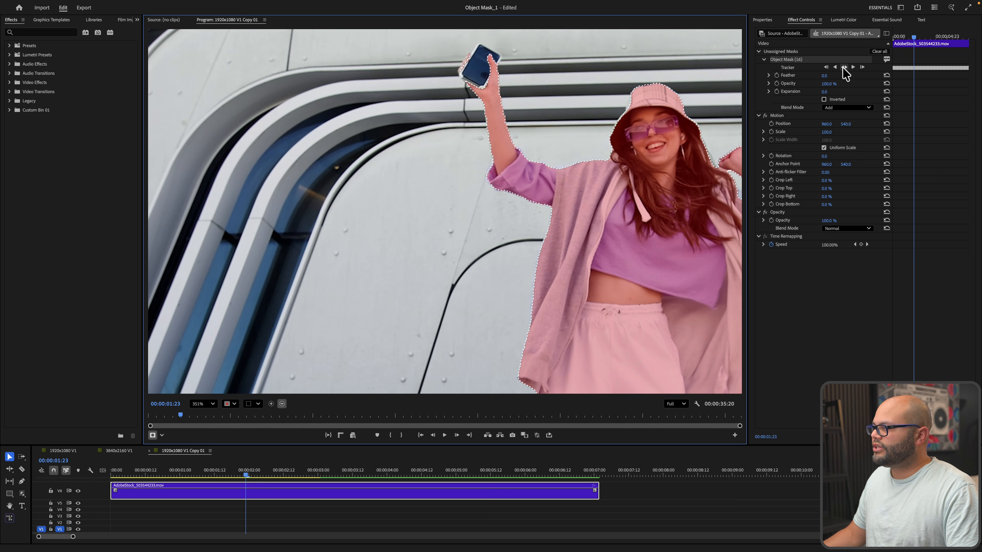
click(843, 68)
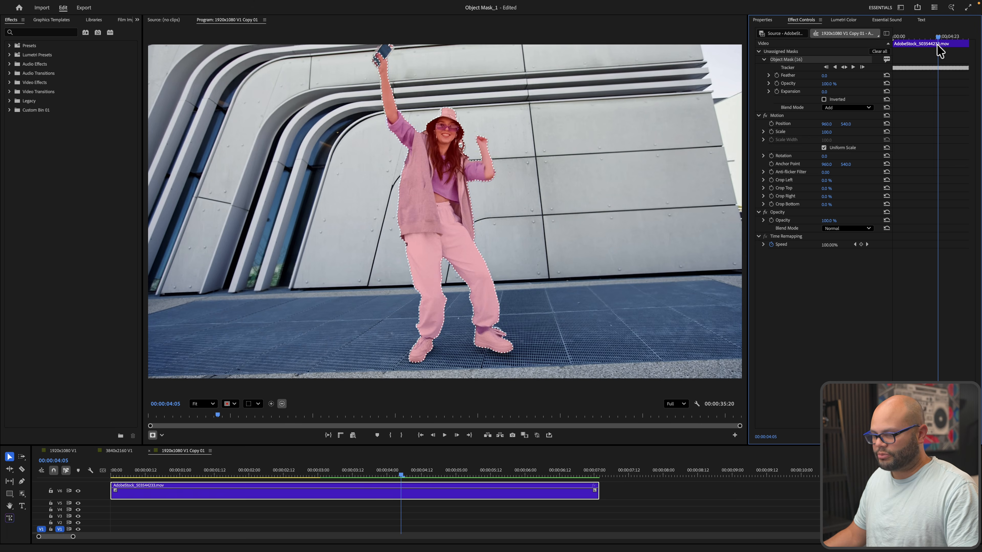
Return to the clip start, try Change to Opacity Mask on the object mask, then undo it
click(922, 38)
drag(922, 39, 941, 56)
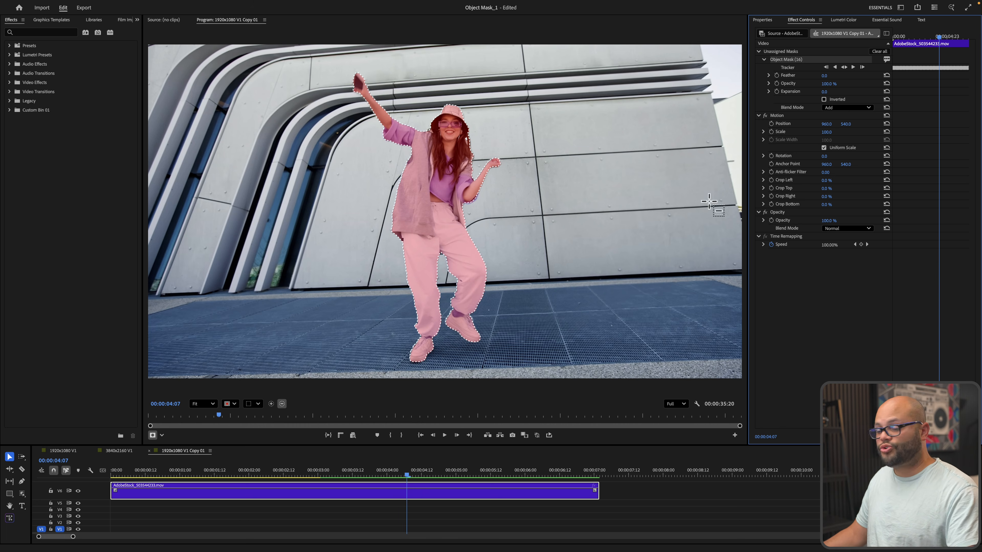
right_click(786, 61)
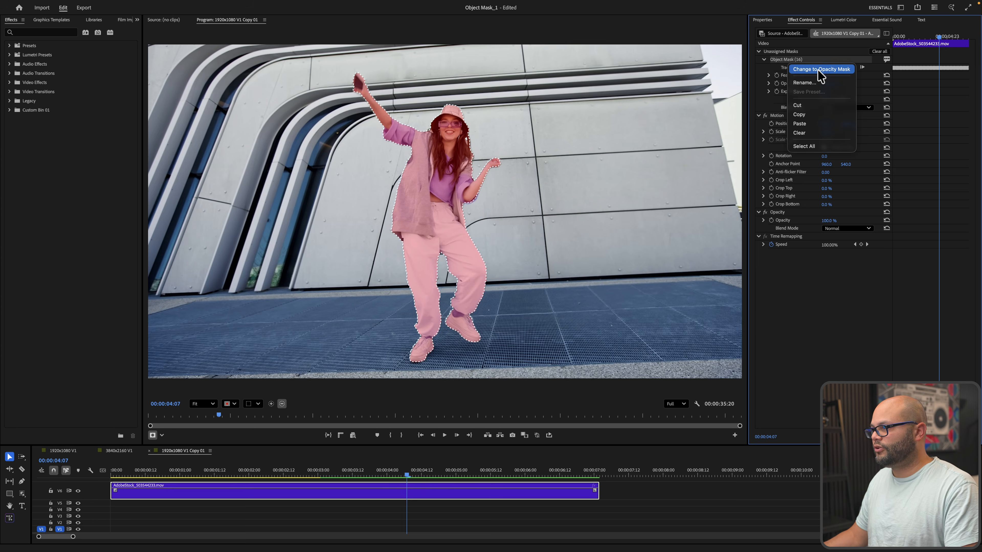
click(820, 71)
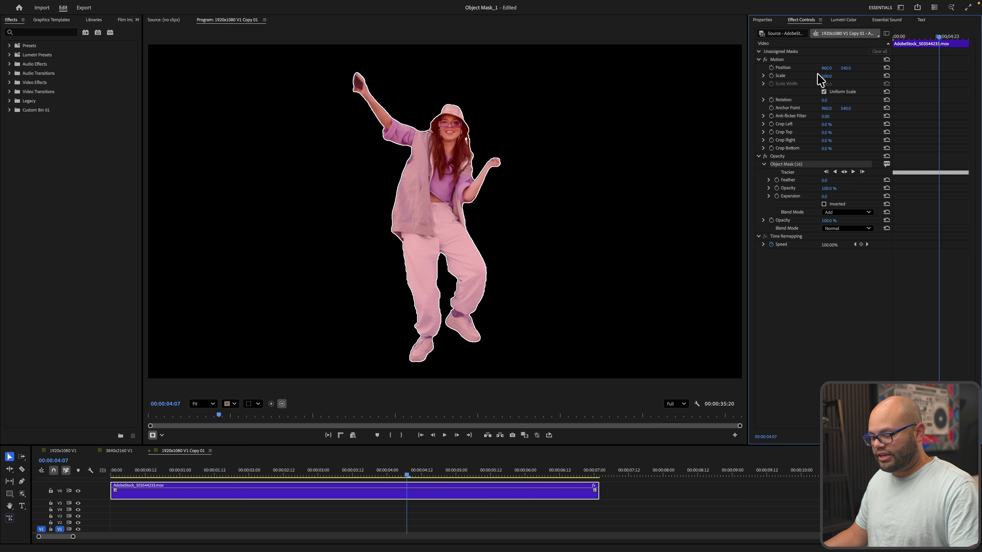
key(ctrl+z)
Paste the object mask into the clip's Opacity effect to isolate the dancer on black
right_click(790, 60)
click(787, 58)
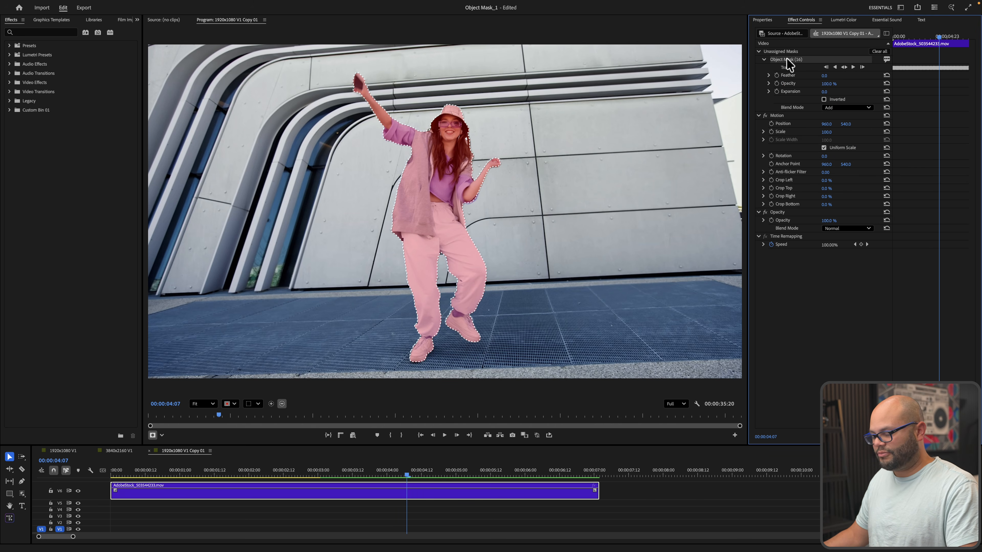
click(785, 213)
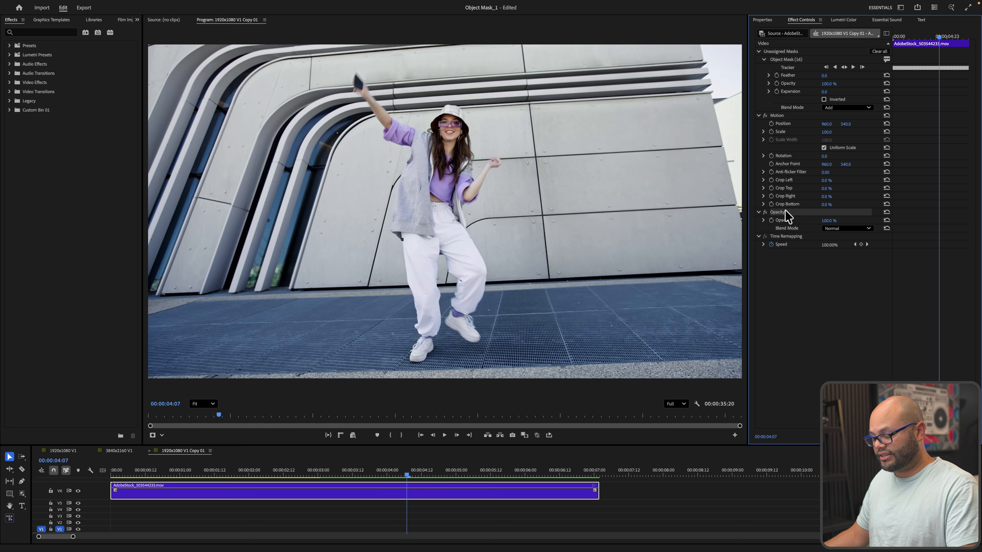
key(super+v)
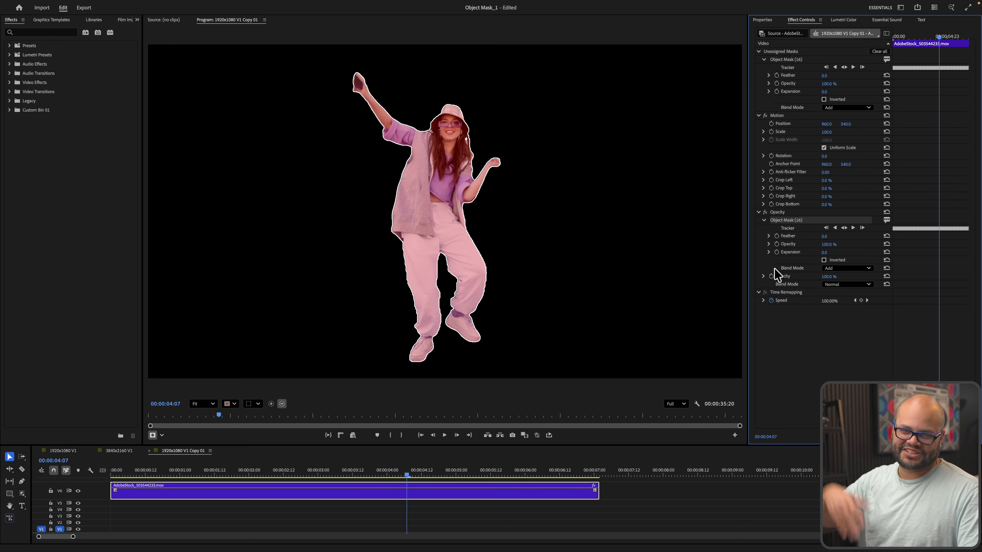
Preview the cutout dancer and duplicate the clip onto the bottom V1 track
click(470, 474)
drag(477, 478, 162, 483)
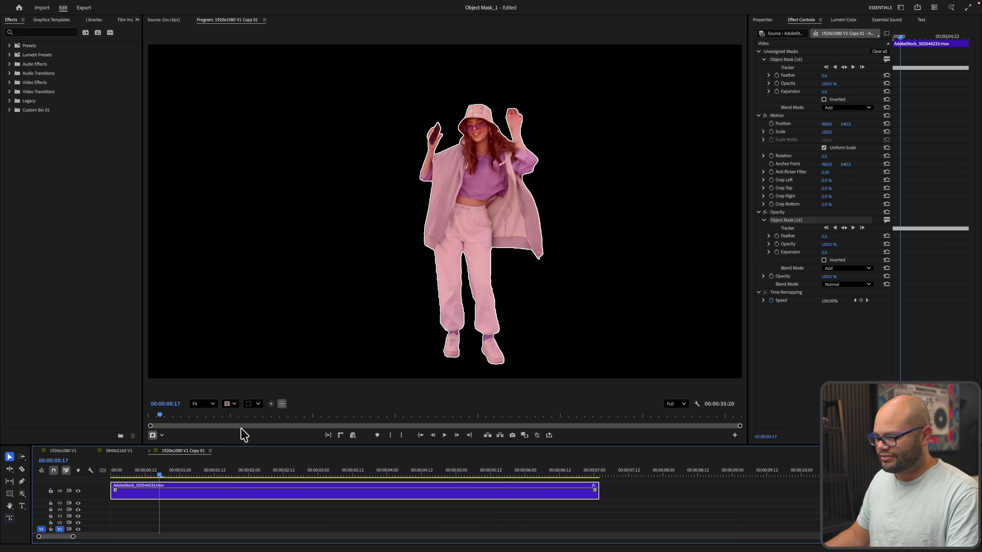
scroll(328, 286, down, 3)
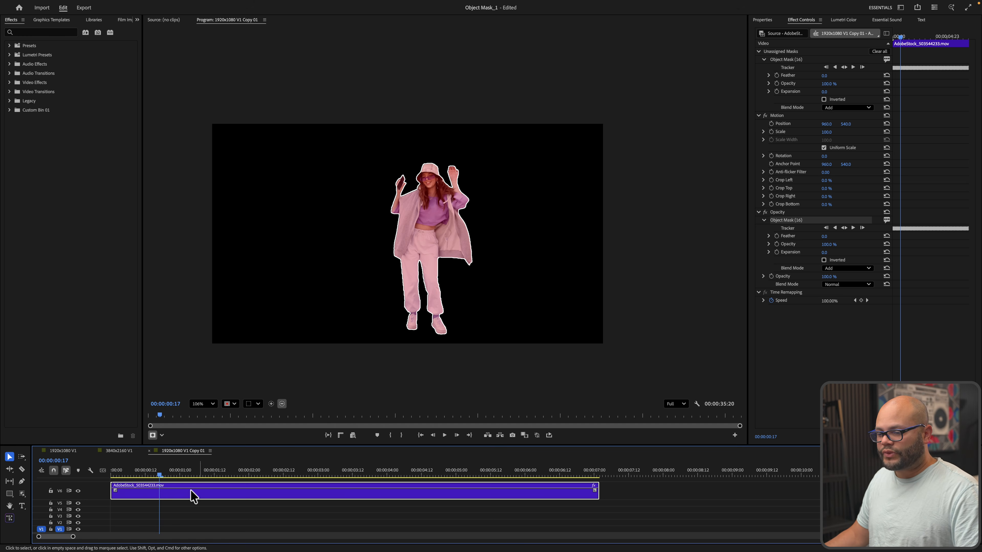
drag(179, 497, 187, 527)
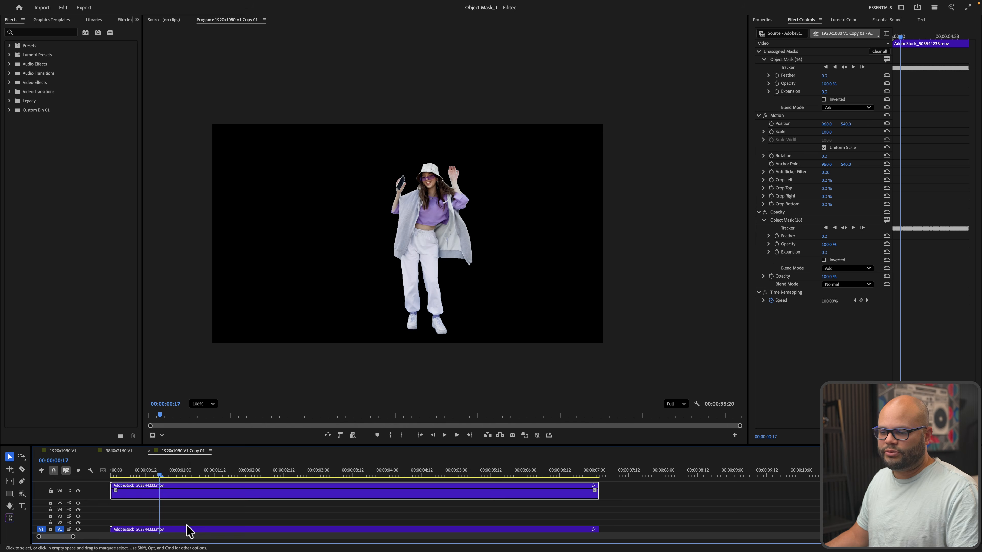
Delete both object masks from the lower V1 copy of the dancer clip
click(186, 529)
click(169, 497)
click(155, 531)
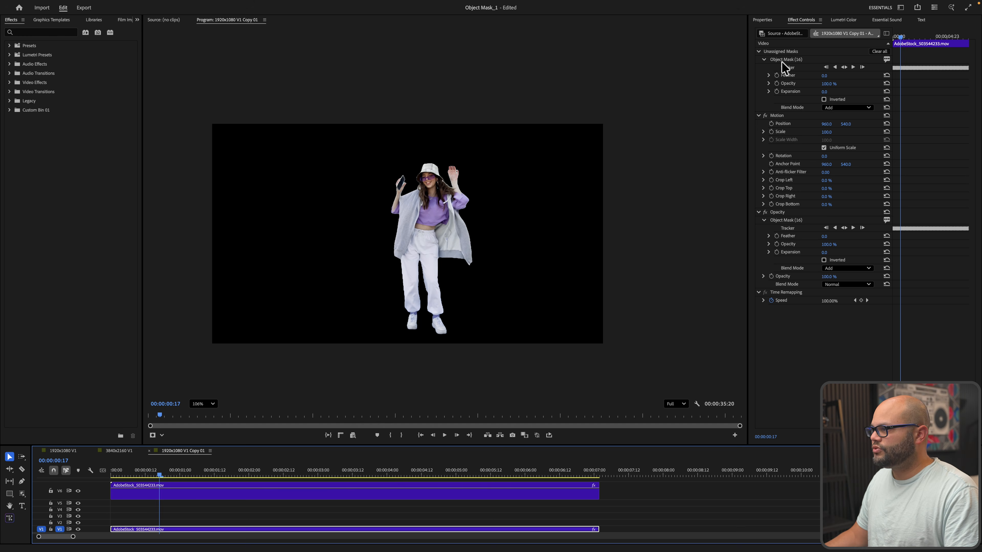
click(781, 222)
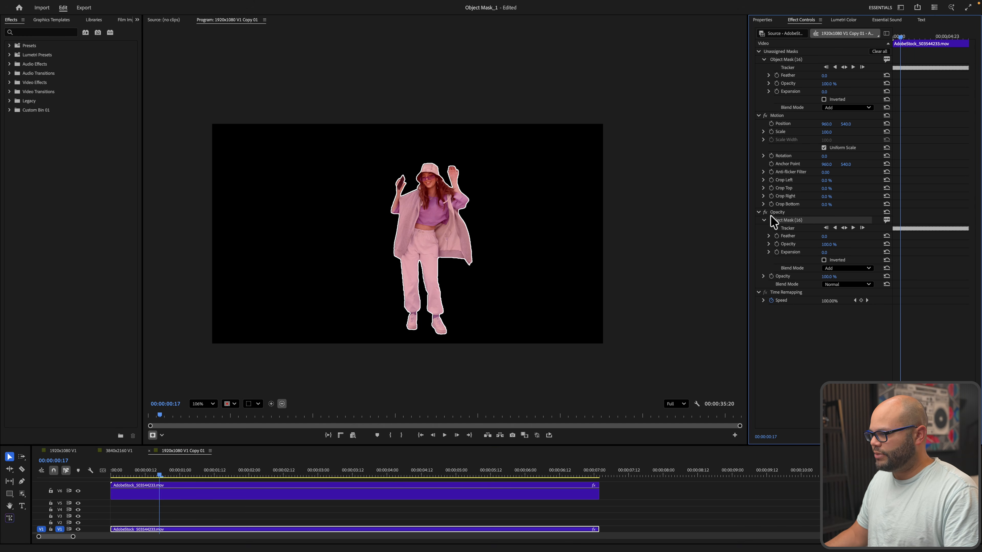
key(Delete)
click(790, 59)
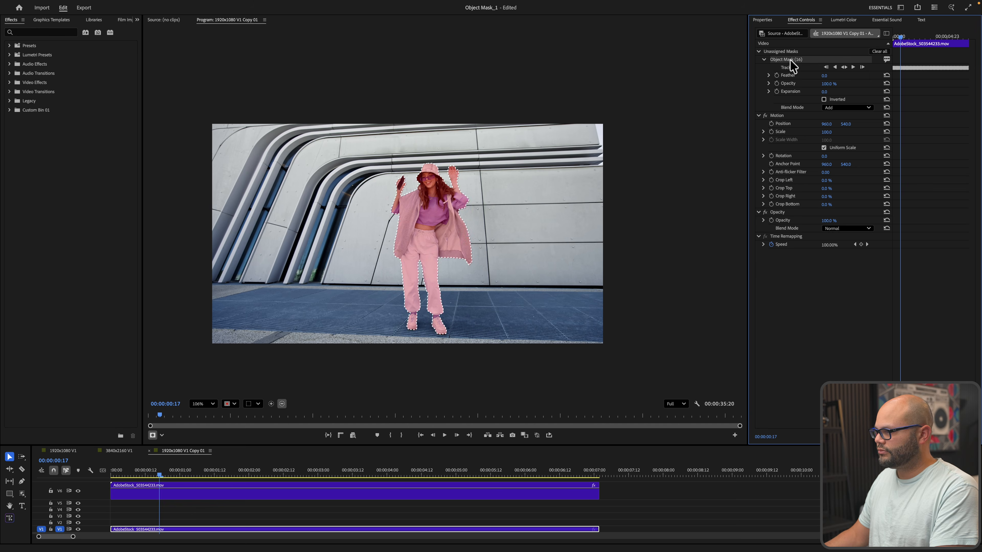
key(Delete)
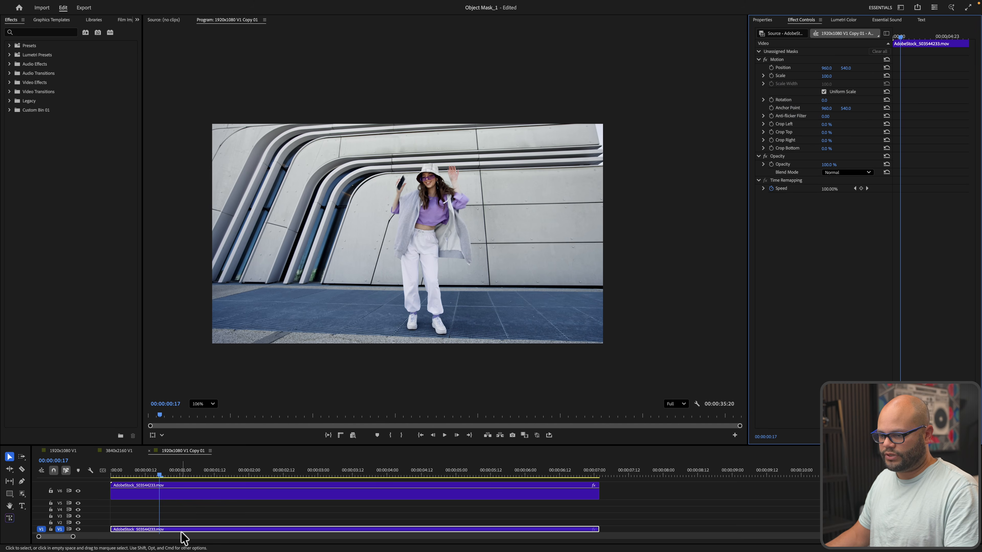
Disable the V1 dancer clip to check the V6 cutout over the building backdrop
click(192, 498)
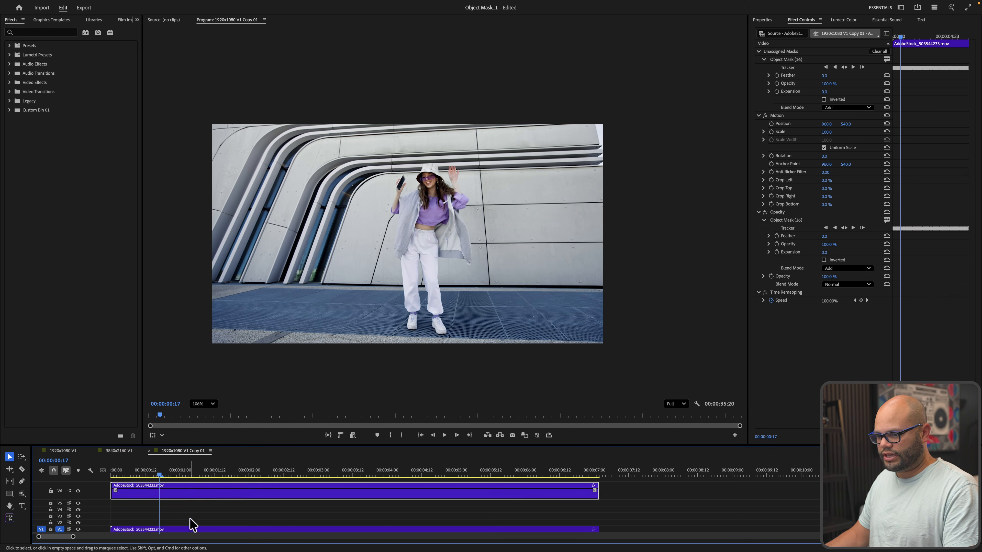
click(186, 531)
key(shift+e)
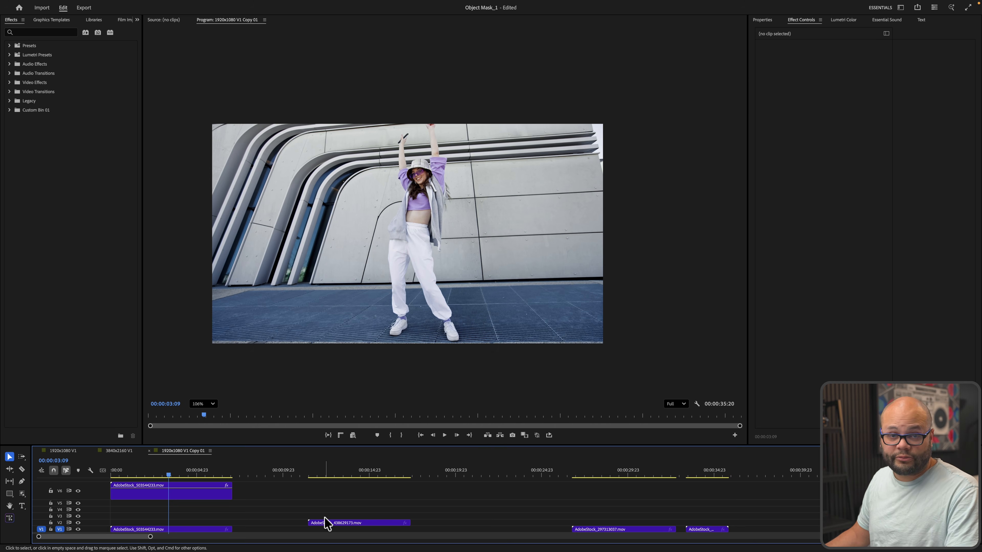
Scrub the timeline to review the white circle graphics and colour-powder explosion clips
drag(336, 472, 349, 472)
drag(591, 470, 702, 473)
drag(365, 471, 342, 480)
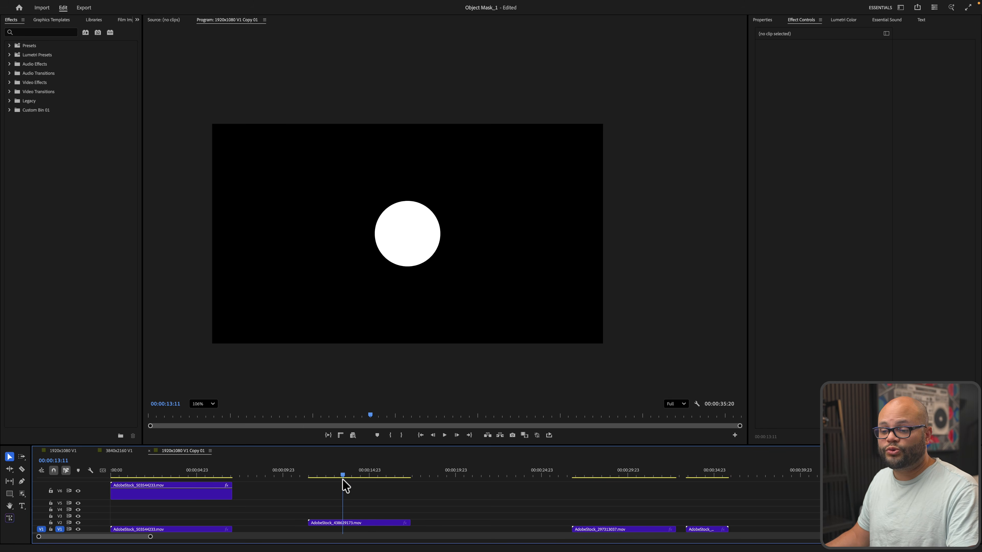
click(145, 470)
click(157, 498)
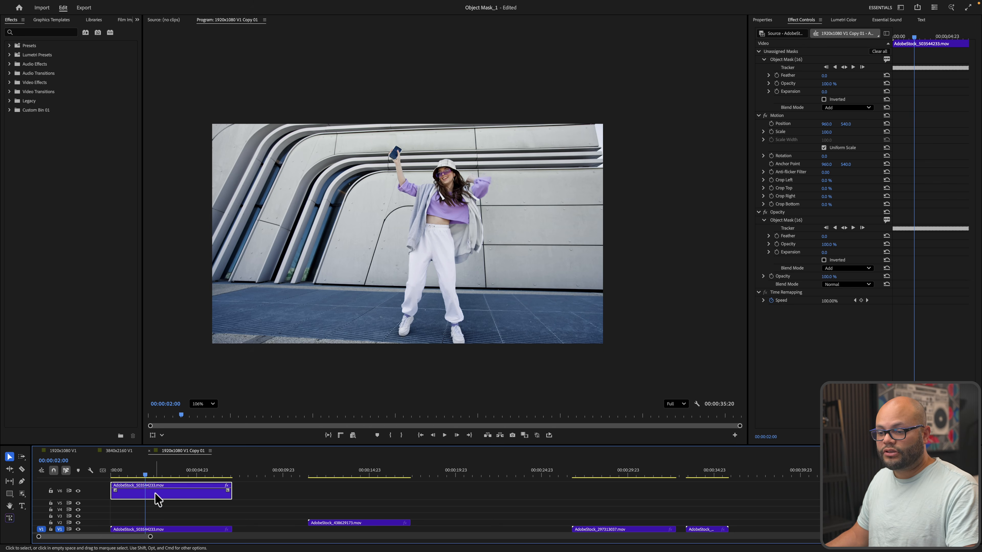
mouse_move(361, 475)
mouse_down()
mouse_move(384, 472)
mouse_move(351, 472)
mouse_up()
click(349, 472)
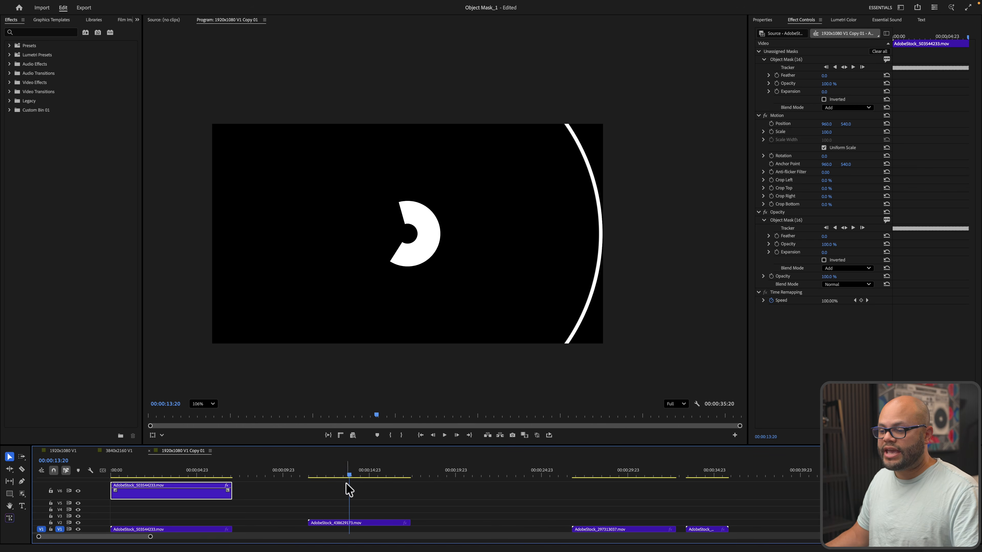
click(346, 521)
Move the V2 circle clip AdobeStock_438629173 to 00:00:00:00 and preview the opening second
click(172, 471)
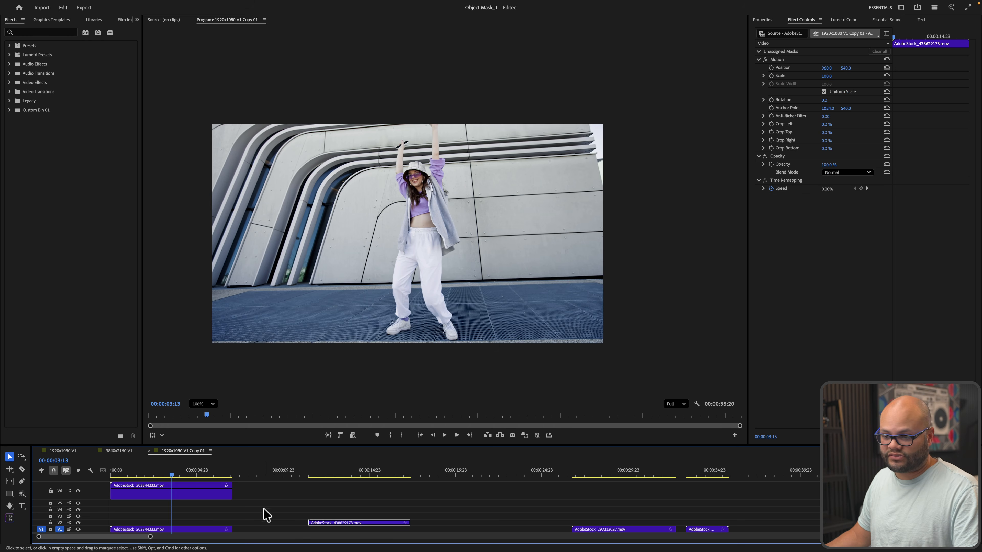
drag(339, 470, 346, 462)
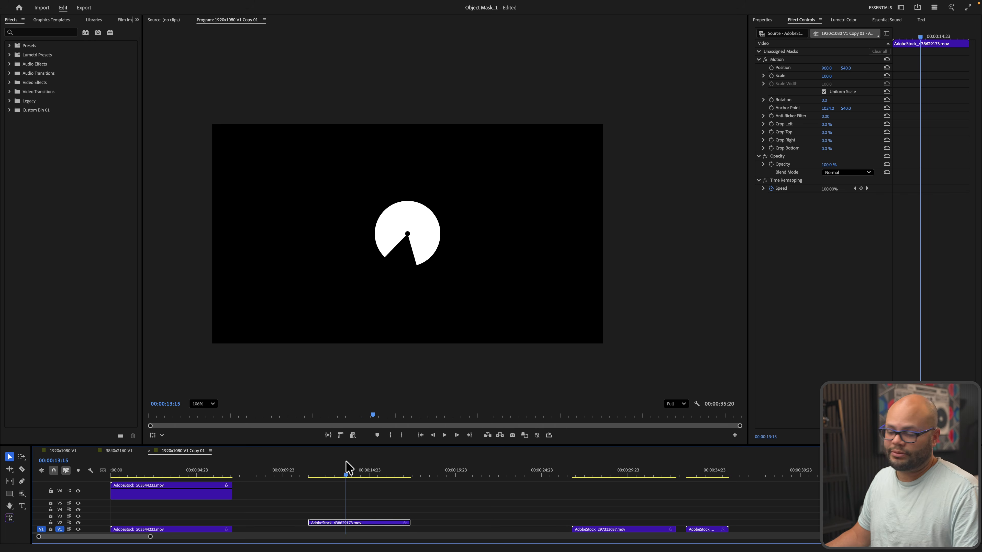
click(146, 468)
click(170, 490)
drag(339, 524, 132, 526)
click(120, 471)
drag(120, 471, 142, 472)
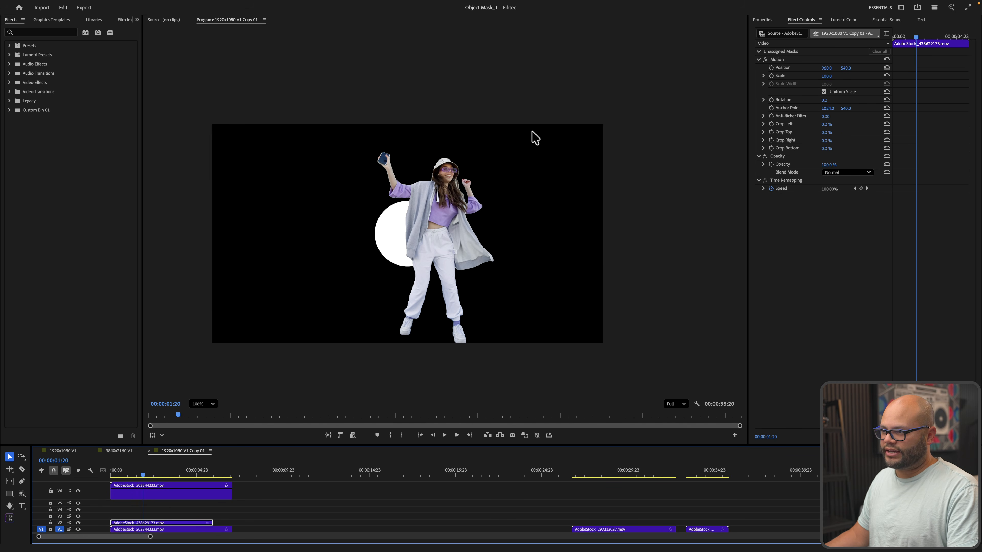
Set the V6 dancer's opacity Object Mask (16) feather to 5.0 and inspect the softened edge
scroll(448, 188, up, 10)
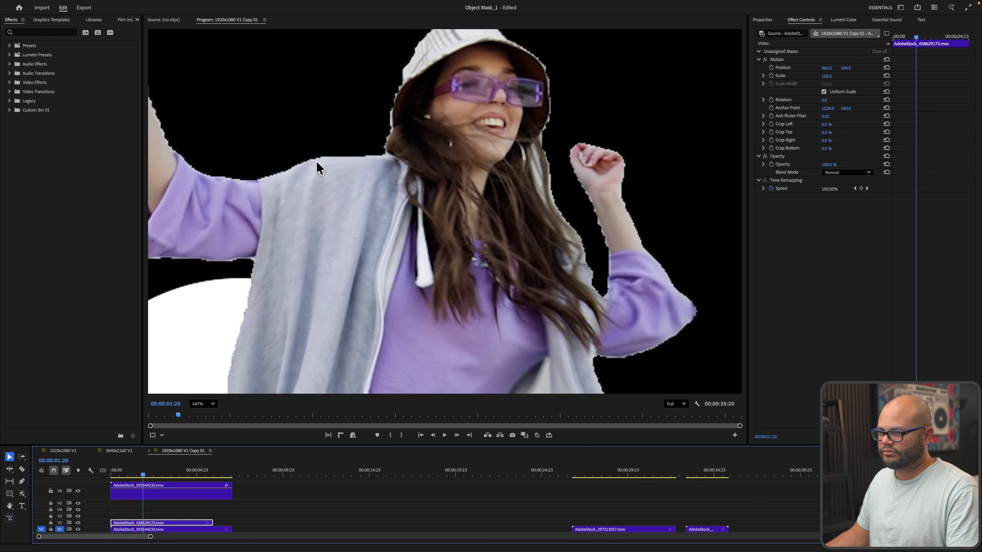
click(155, 490)
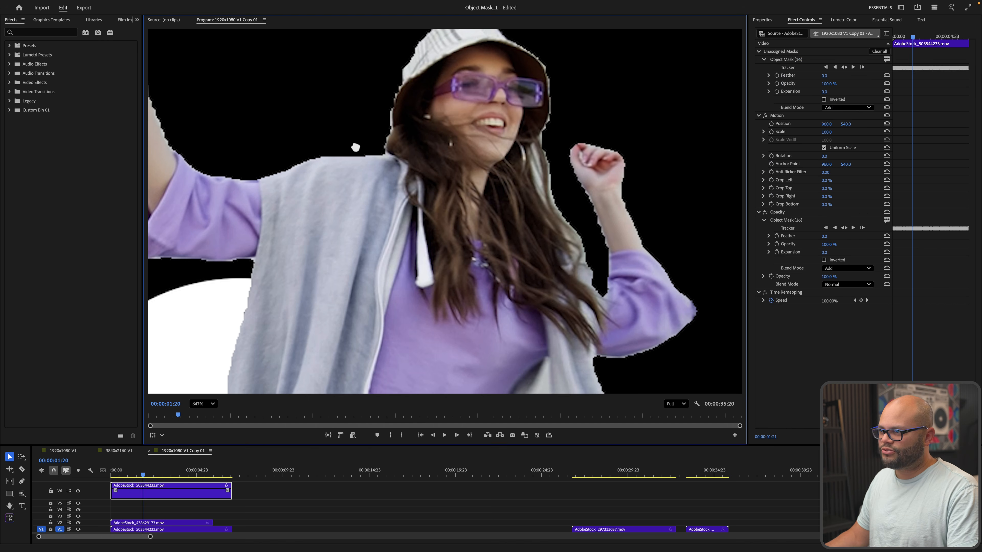
drag(357, 147, 318, 281)
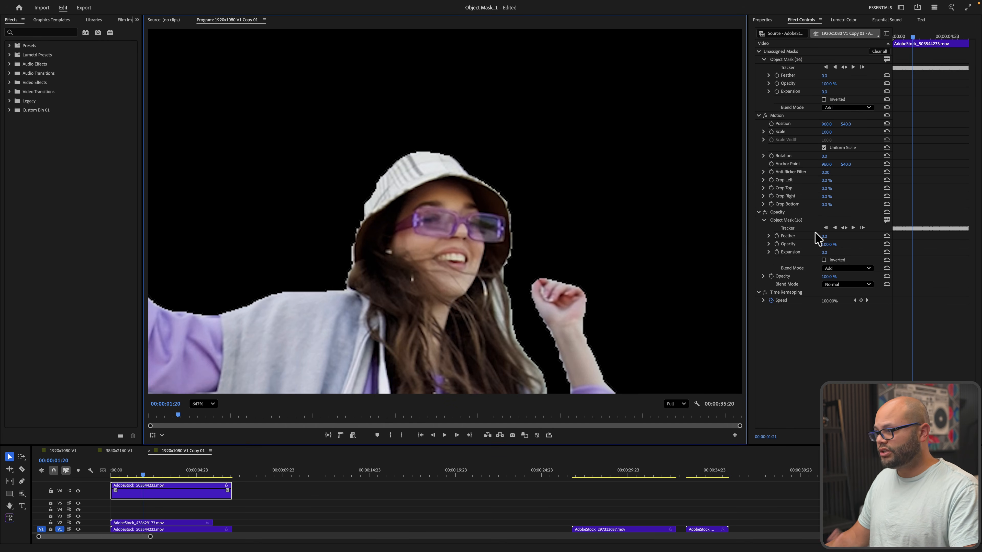
click(796, 222)
drag(822, 237, 821, 241)
click(648, 206)
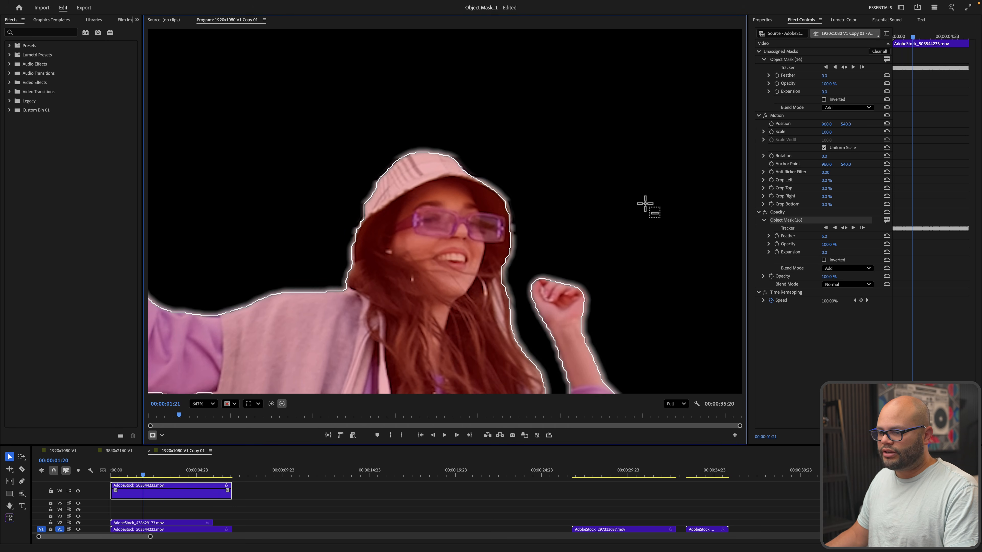
click(264, 491)
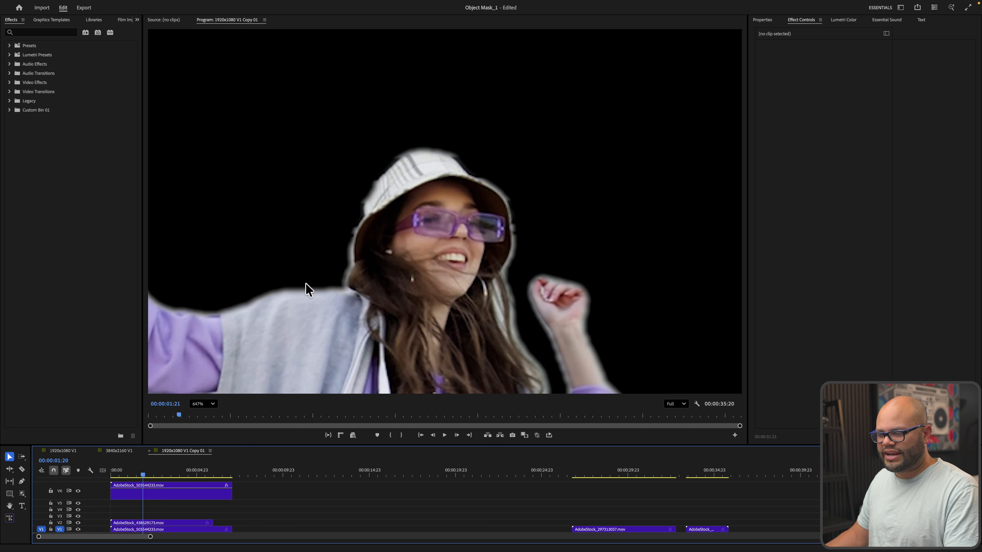
scroll(306, 283, down, 2)
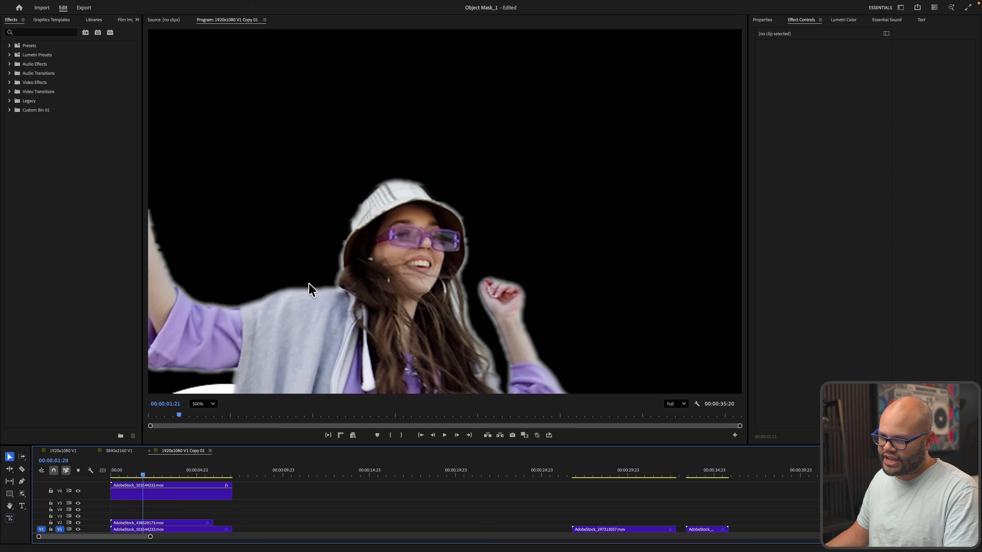
scroll(247, 303, down, 3)
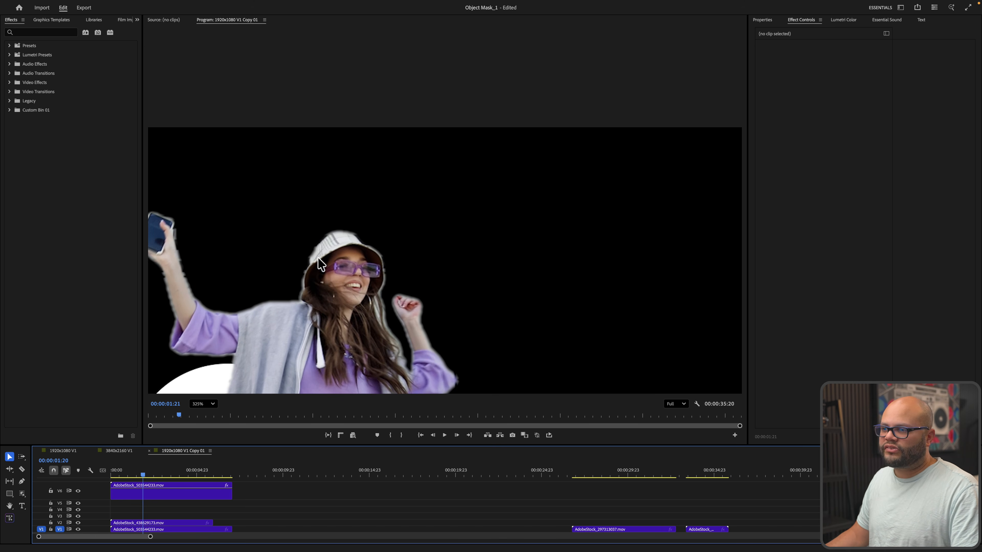
scroll(325, 249, up, 5)
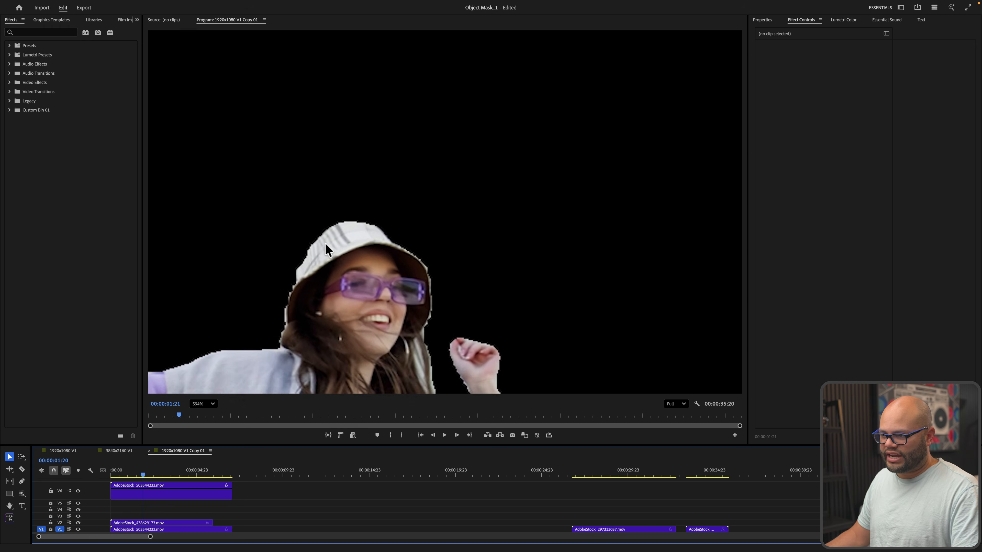
scroll(325, 248, down, 3)
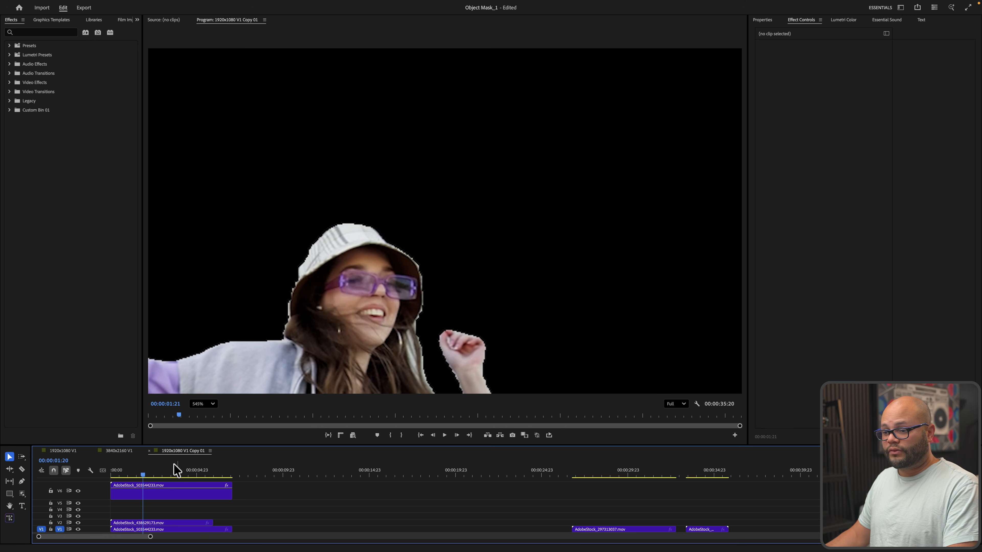
click(150, 490)
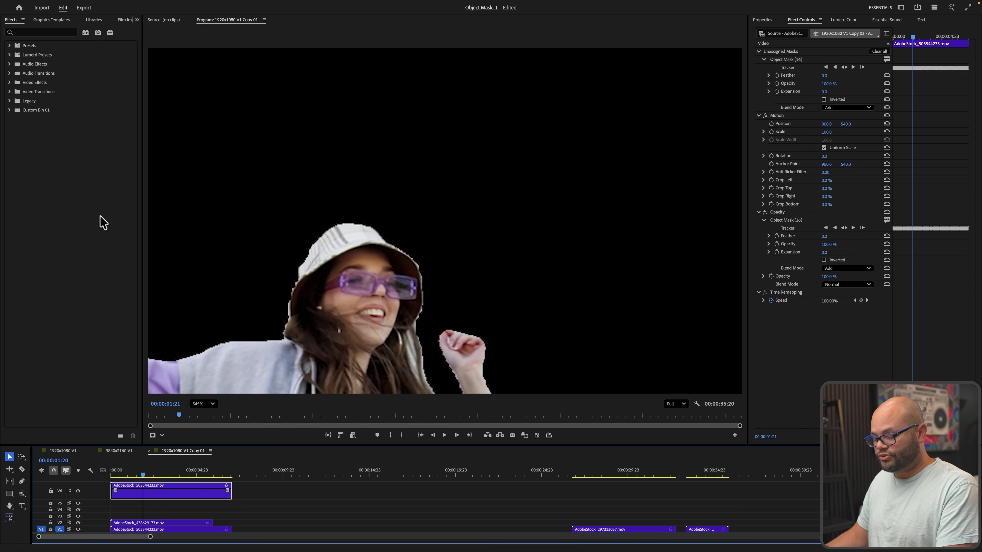
Search effects for 'rough edge', apply Roughen Edges to the V6 dancer clip, then delete it
click(8, 23)
click(22, 34)
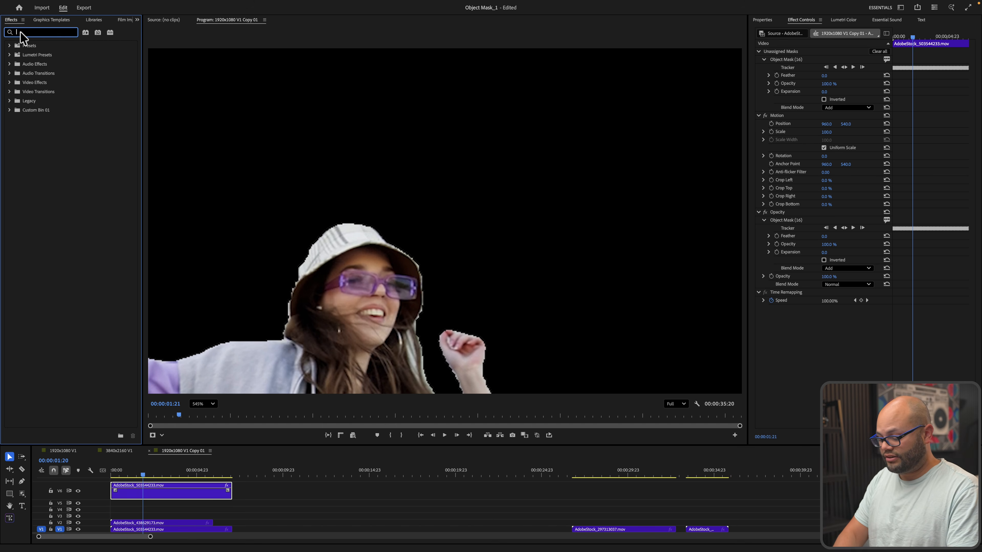
text(rough edg)
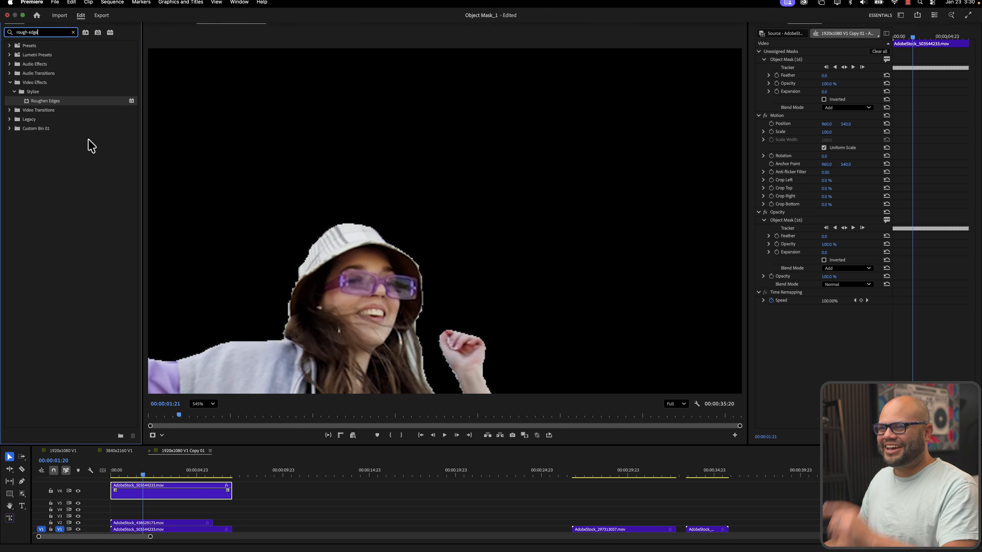
text(e)
drag(30, 103, 128, 493)
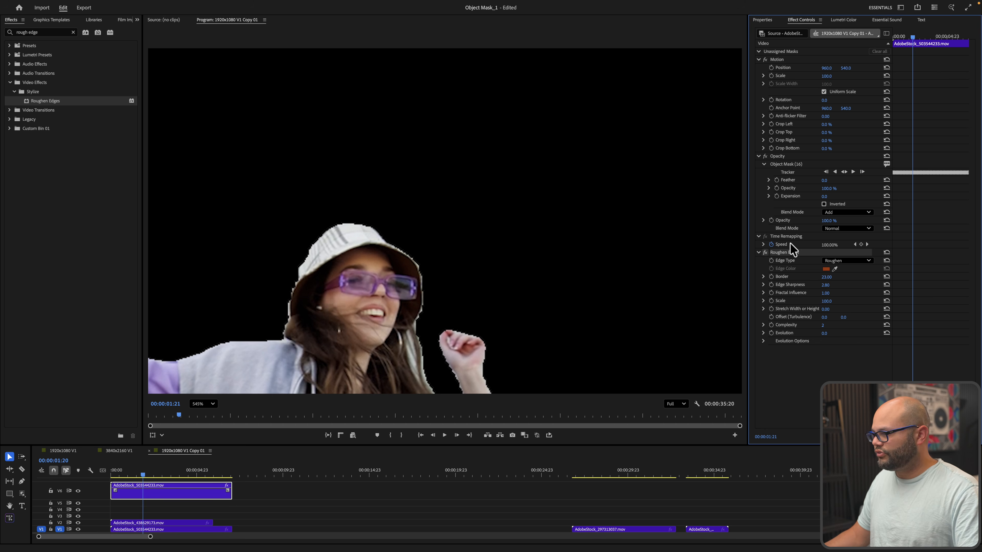
key(Delete)
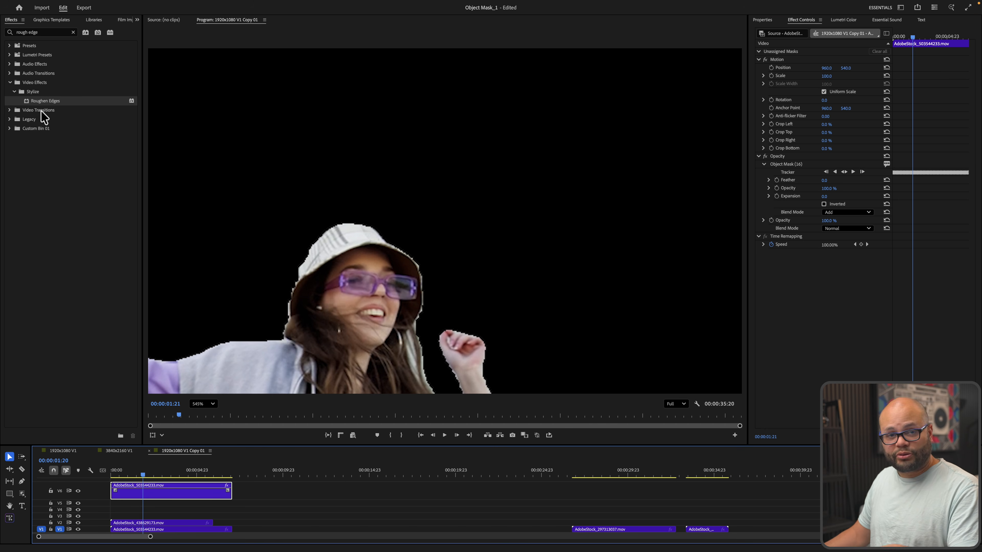
Nest the dancer cutout clip into its own sequence, Nested Sequence 06
right_click(160, 495)
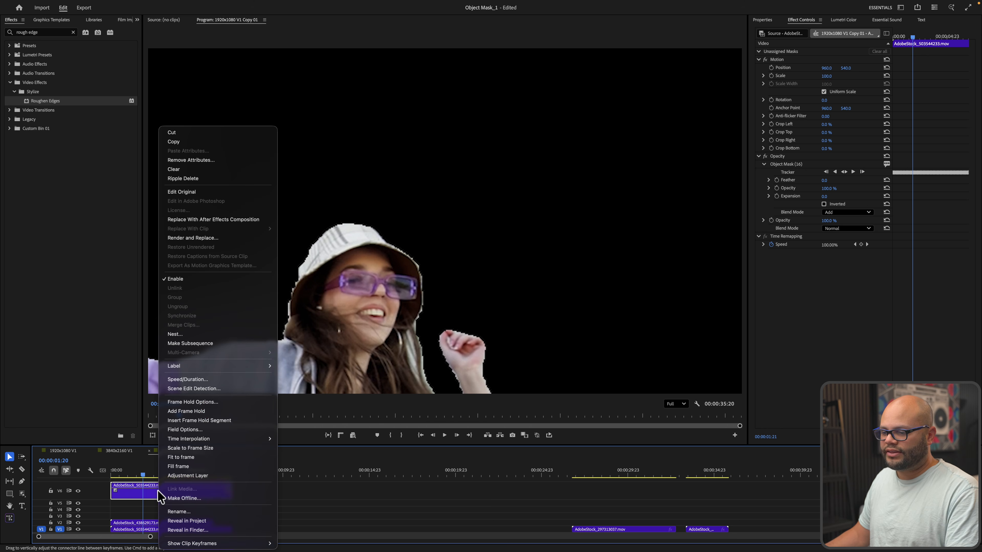
click(203, 335)
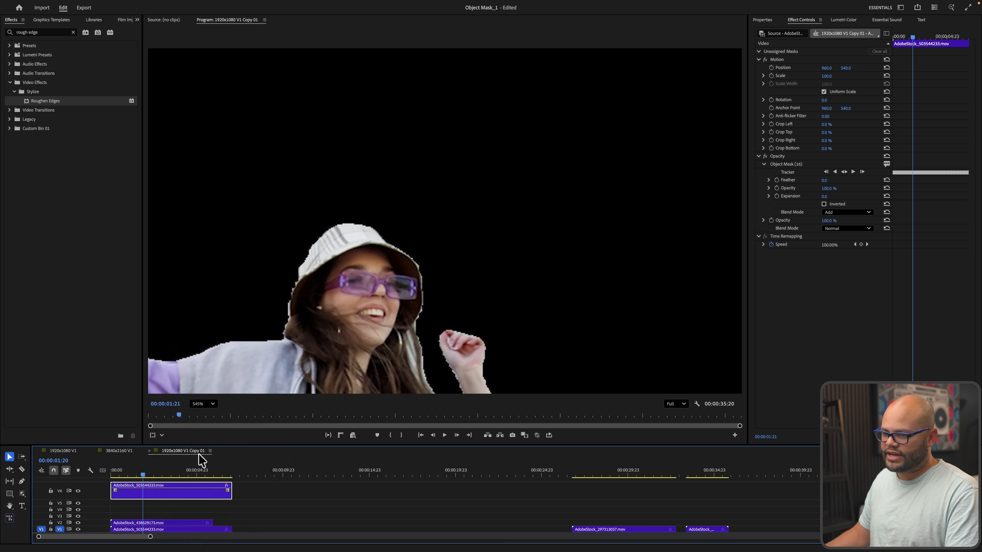
click(529, 297)
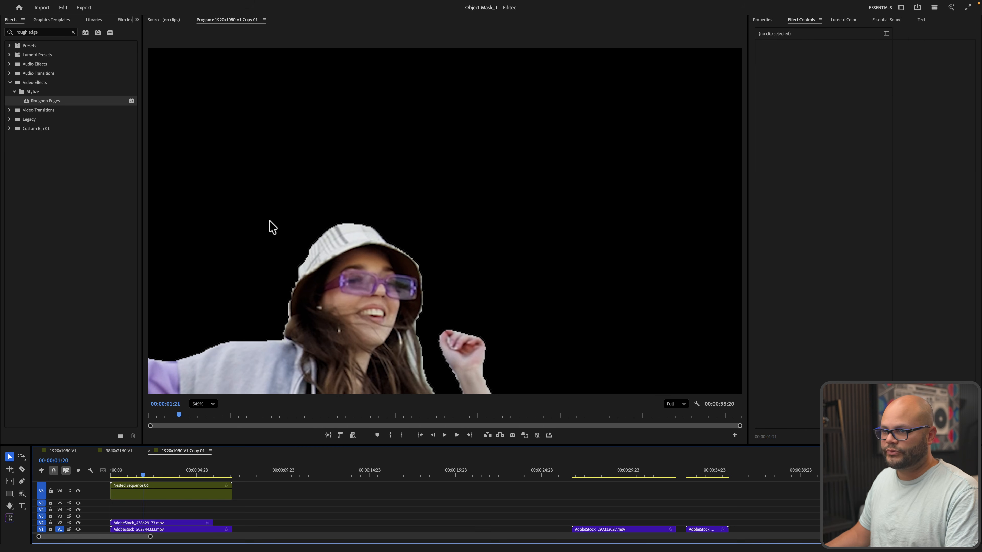
Apply Roughen Edges to Nested Sequence 06 with border 12, fractal influence 0.50, complexity 3, and save
drag(43, 104, 162, 486)
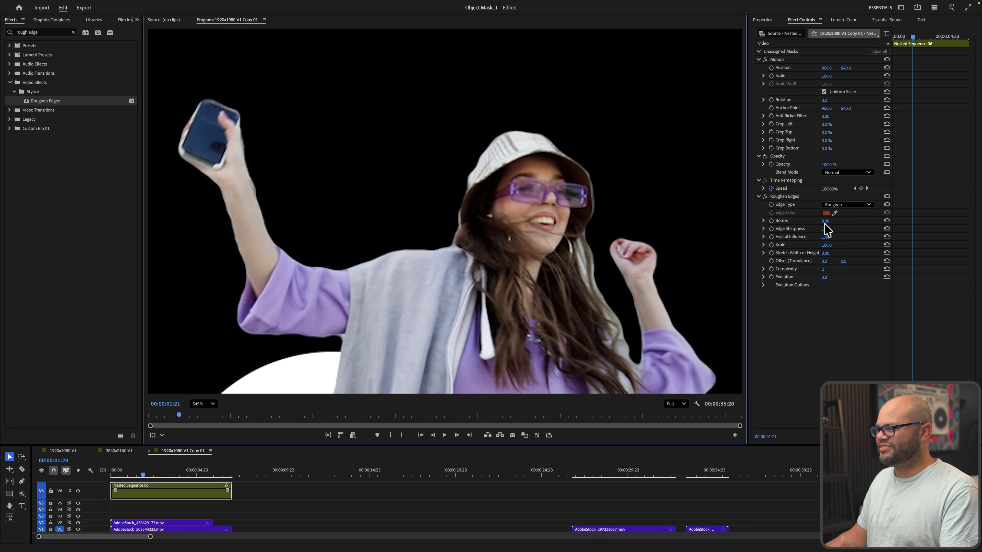
drag(825, 230, 826, 229)
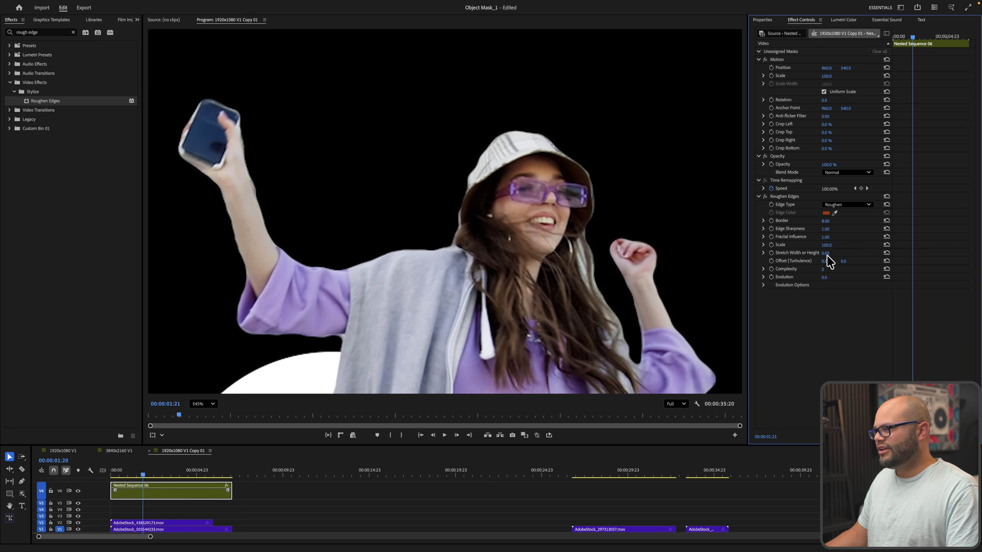
drag(825, 239, 827, 222)
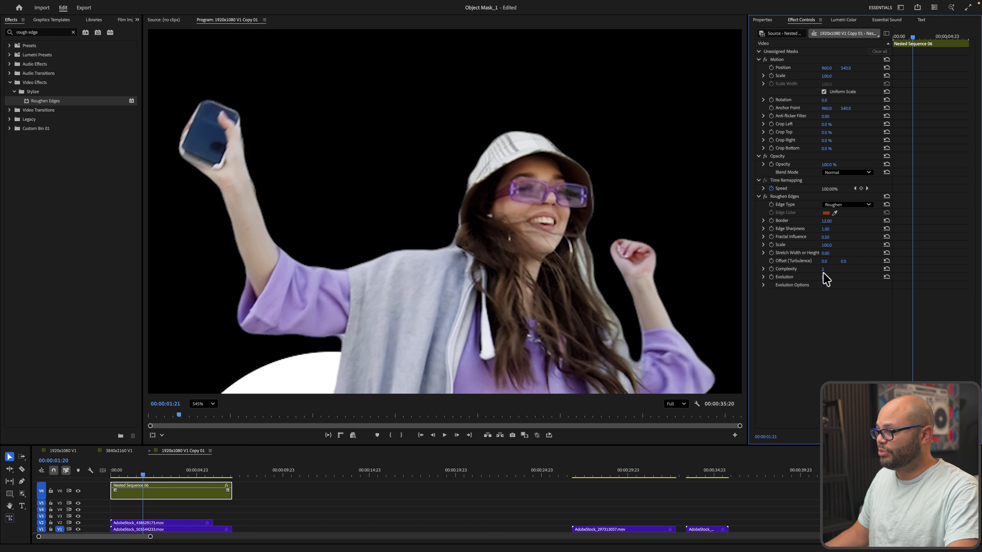
drag(822, 273, 822, 273)
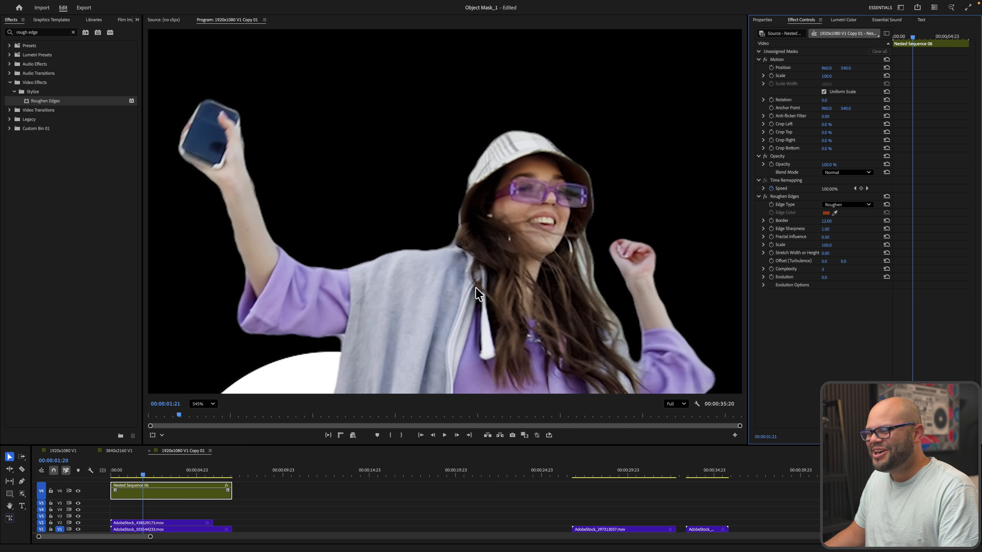
key(ctrl+s)
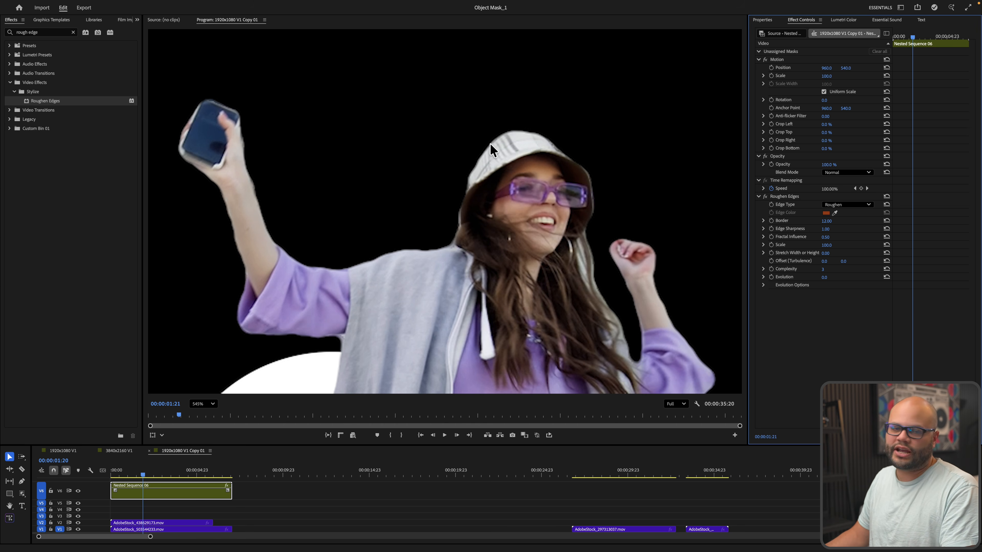
Preview the cutout, then move the V2 circle graphic clip later to view it alone
scroll(478, 244, down, 10)
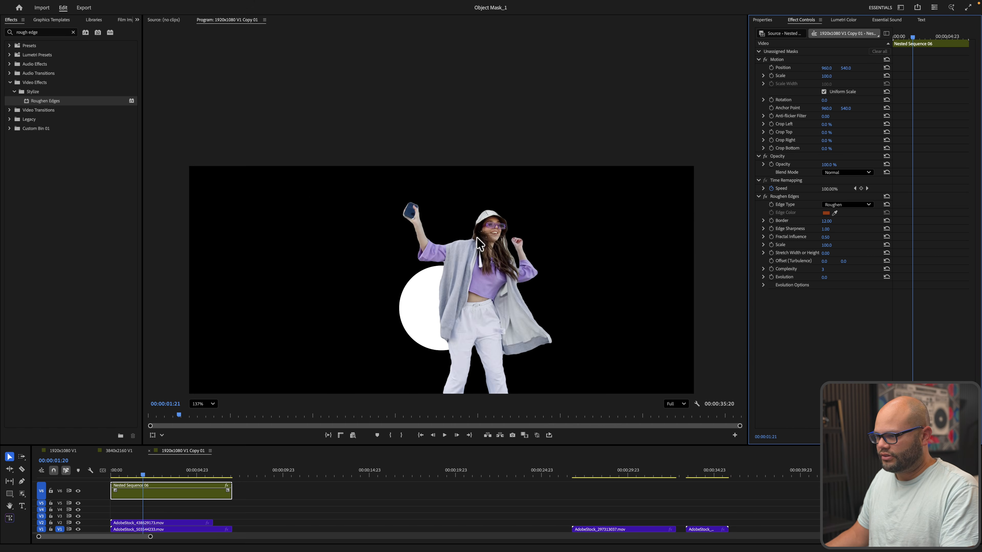
scroll(478, 243, down, 2)
key(space)
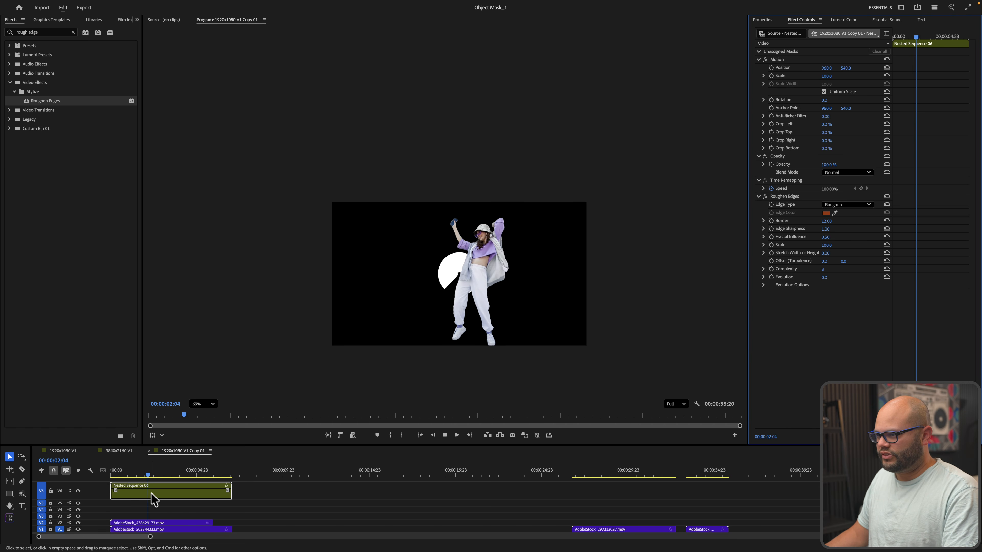
click(141, 470)
click(149, 529)
click(148, 523)
drag(174, 523, 297, 522)
click(269, 470)
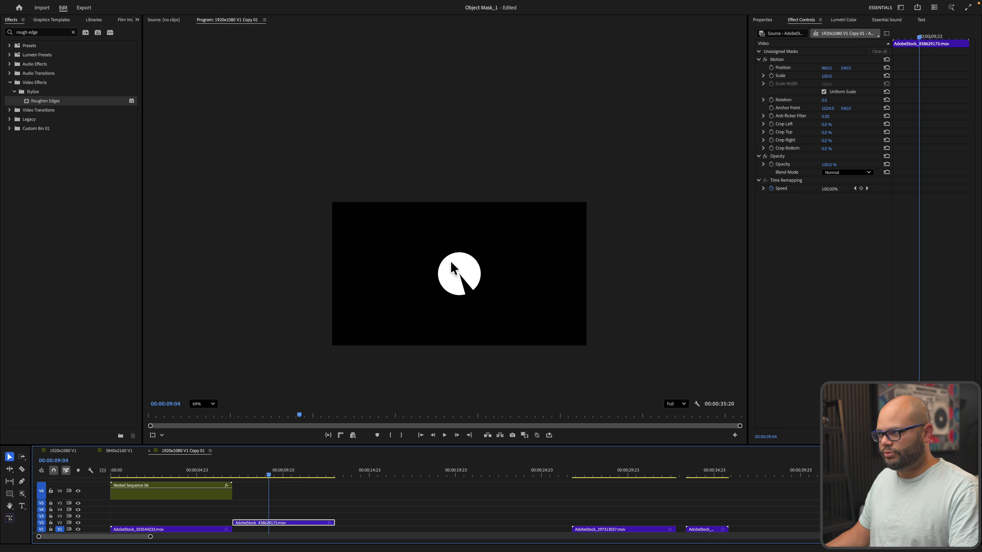
Apply Luma Key to the circle graphic clip and move it back to the sequence start
click(73, 32)
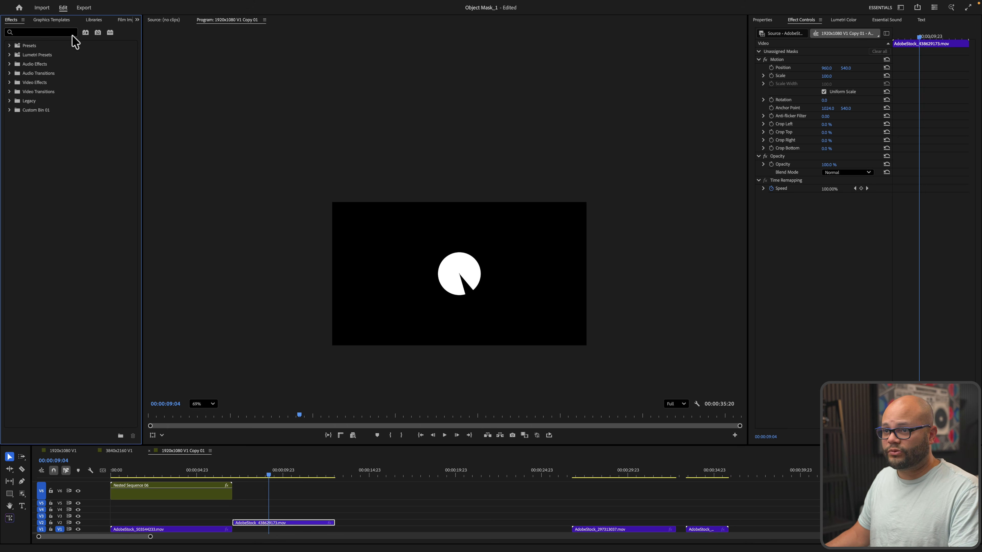
click(65, 31)
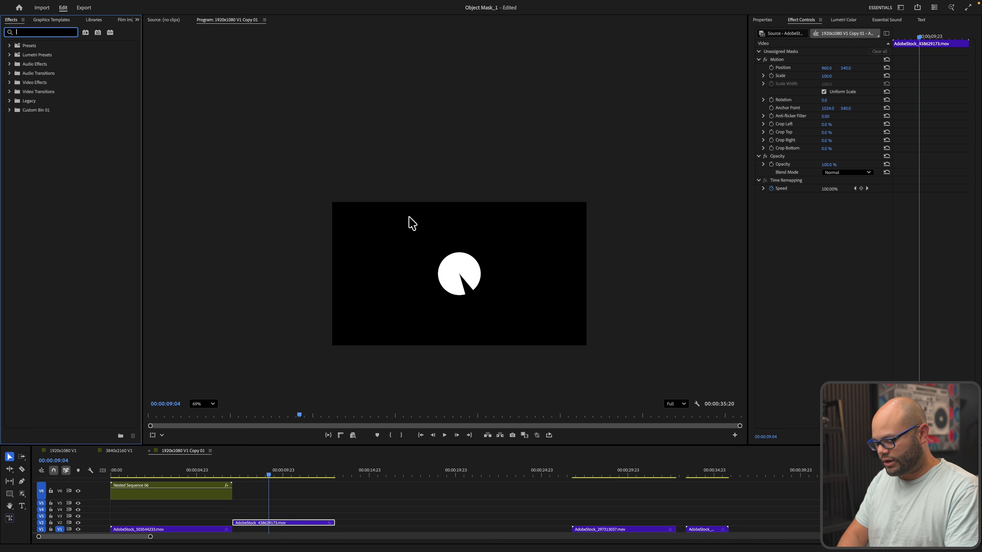
text(luma)
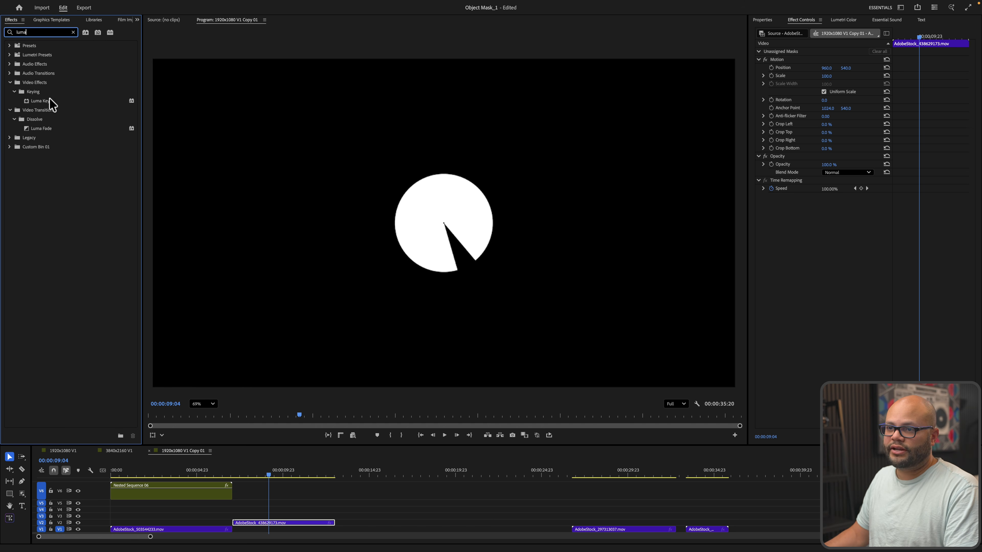
click(43, 100)
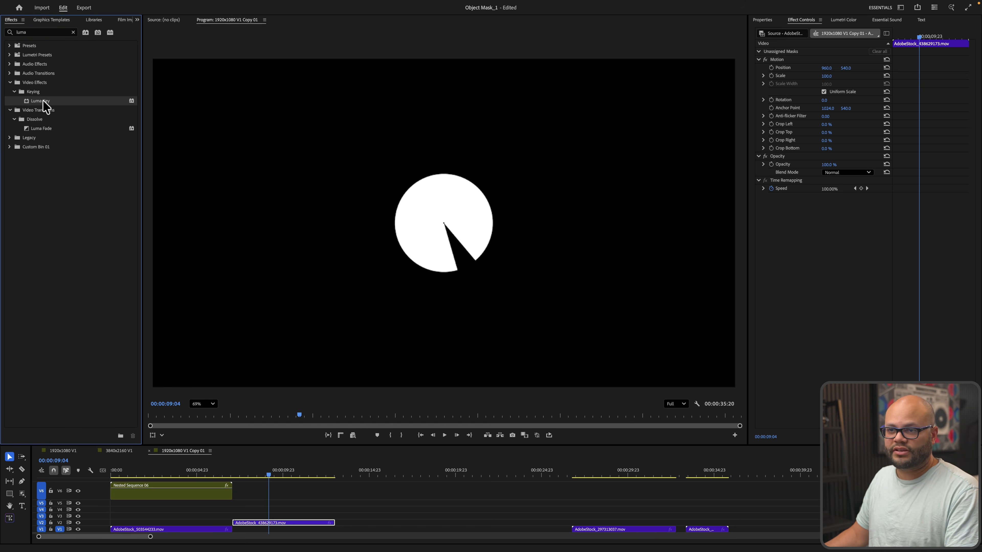
drag(43, 101, 301, 530)
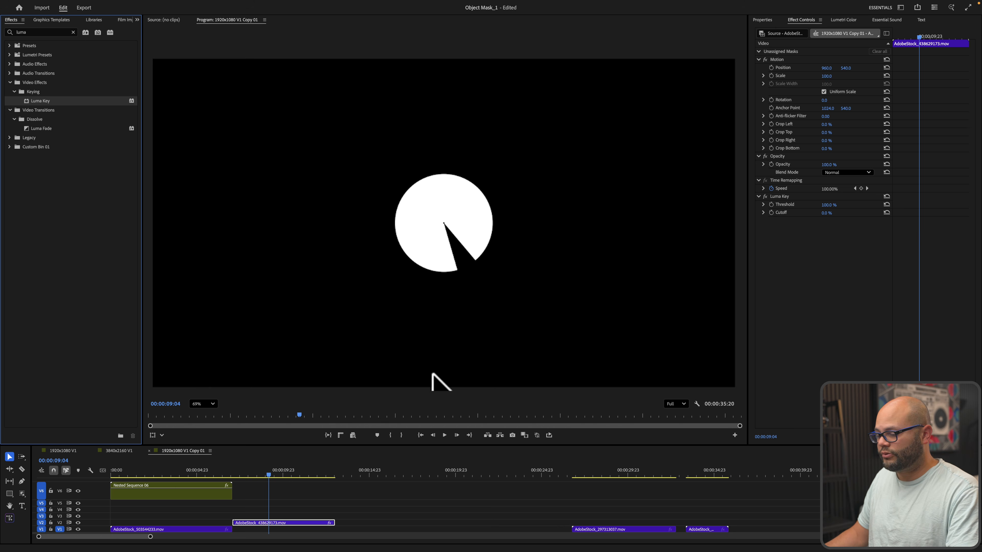
drag(274, 522, 138, 526)
click(135, 472)
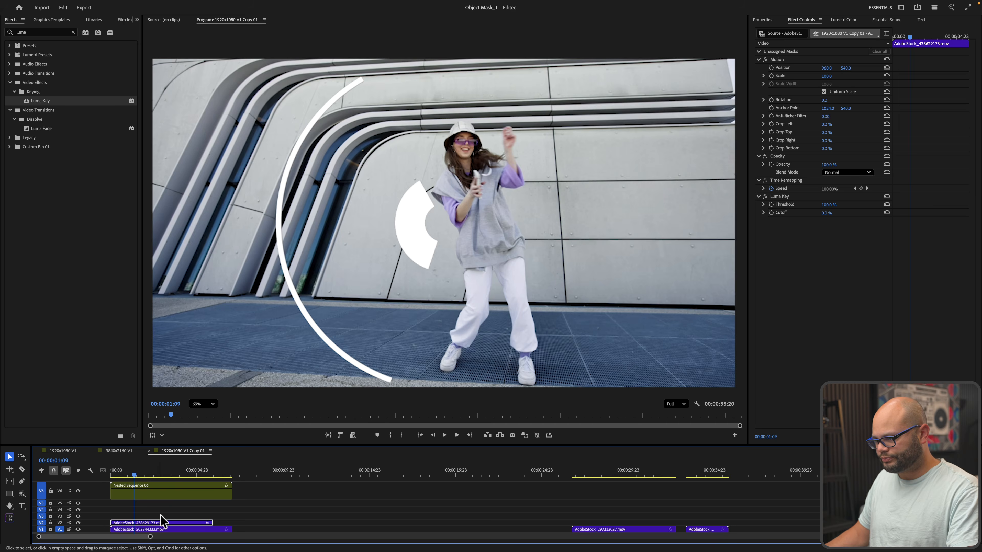
drag(127, 469, 178, 469)
drag(826, 205, 826, 213)
mouse_move(176, 469)
mouse_down()
mouse_move(195, 474)
mouse_move(180, 471)
mouse_up()
key(super+z)
key(super+z)
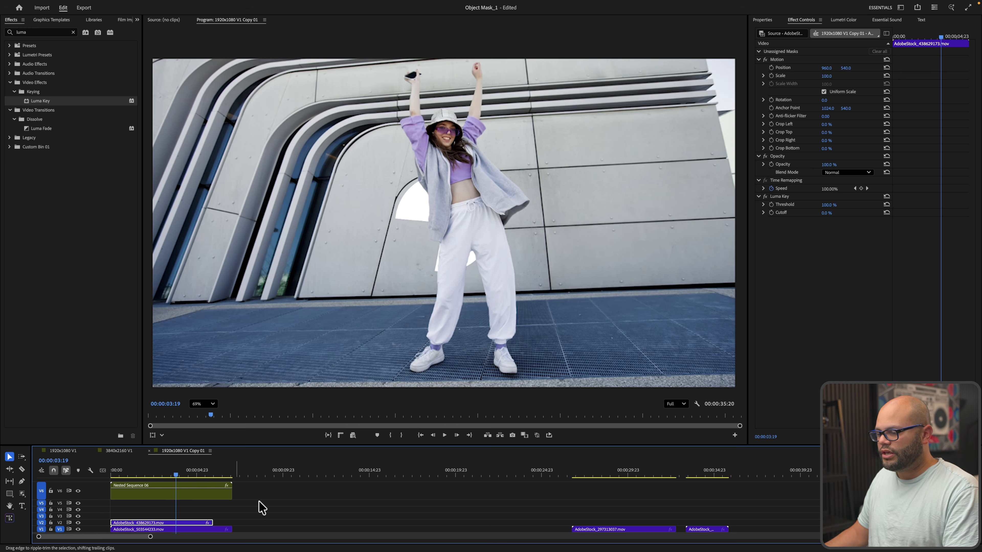
drag(586, 472, 647, 471)
drag(611, 475, 645, 470)
click(619, 530)
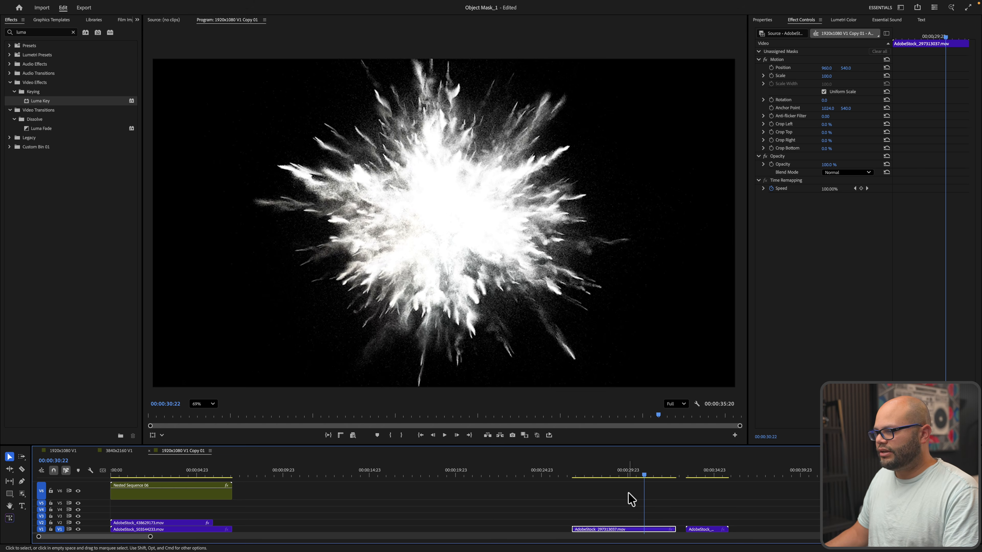
Run Scene Edit Detection on the powder explosion clip, applying a cut at each detected cut point
drag(638, 470, 624, 473)
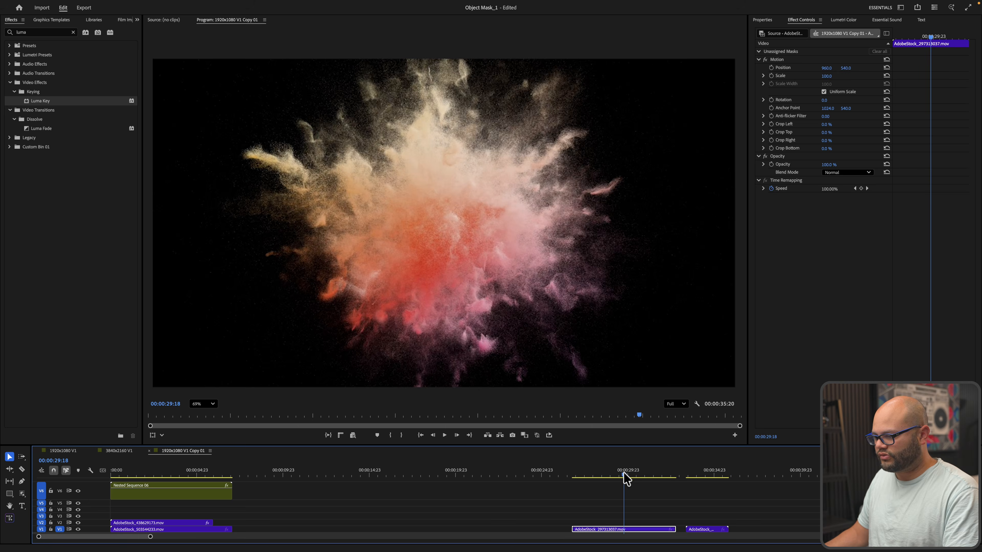
right_click(622, 532)
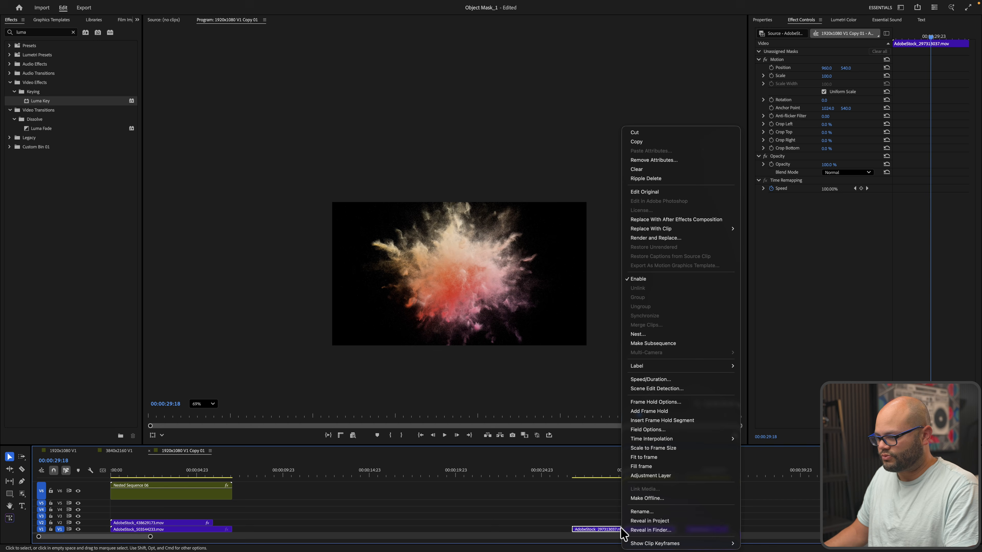
mouse_move(673, 440)
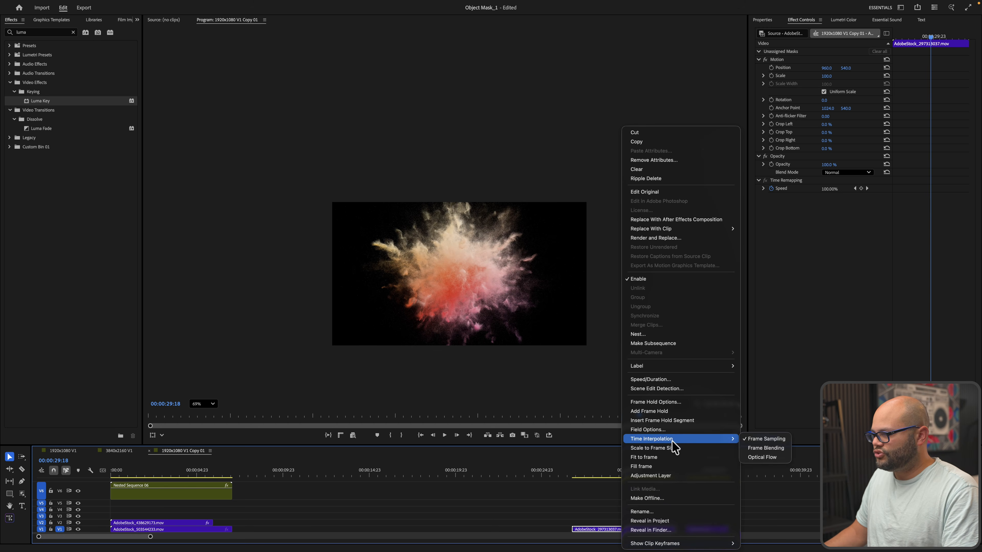
click(664, 389)
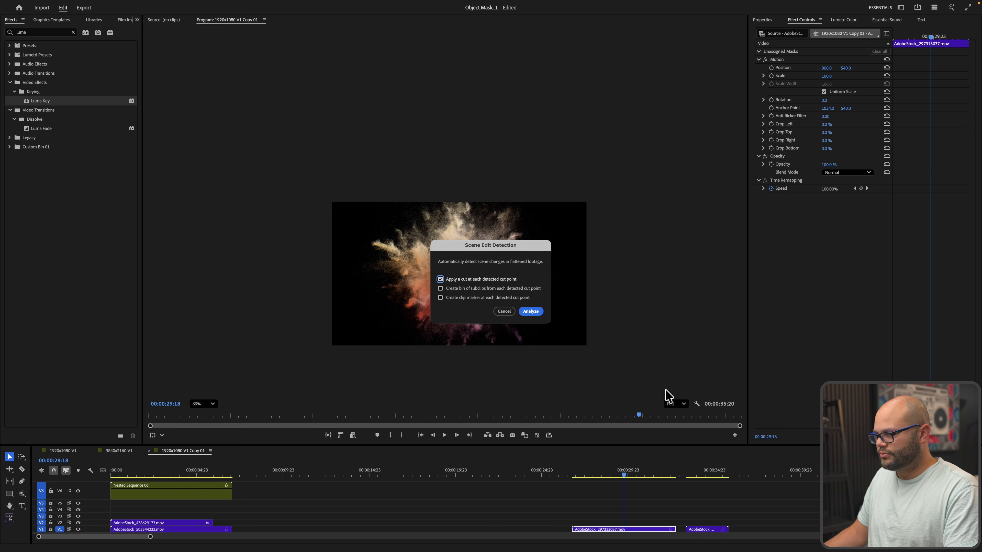
click(531, 312)
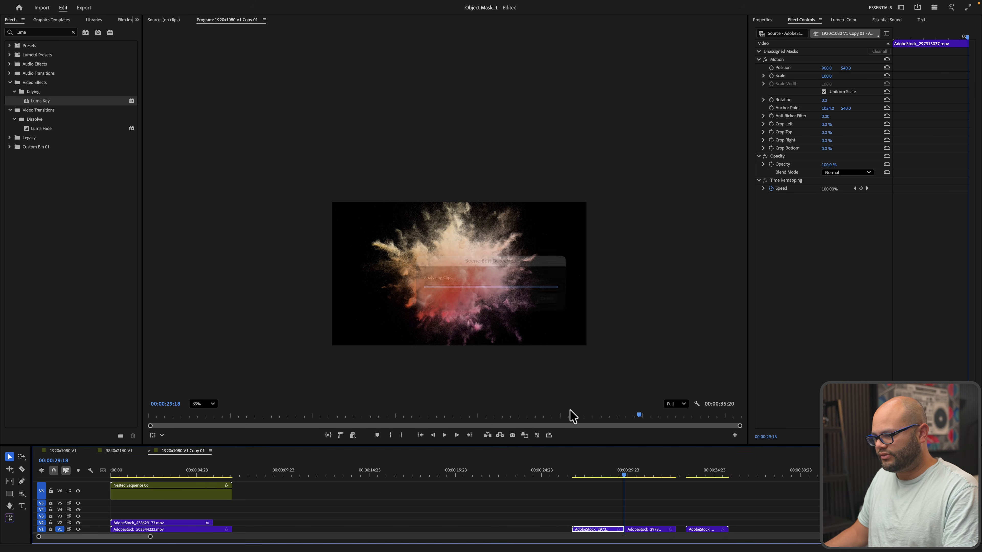
key(=)
key(=)
key(=)
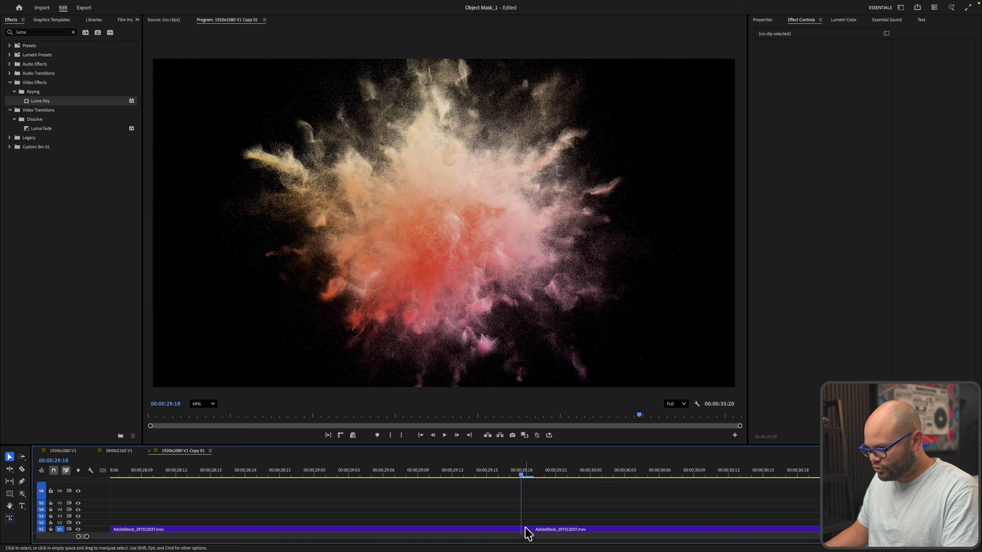
Move the second explosion piece onto V2 and align it with the playhead at 00:00:27:01
key(minus)
key(minus)
key(minus)
key(minus)
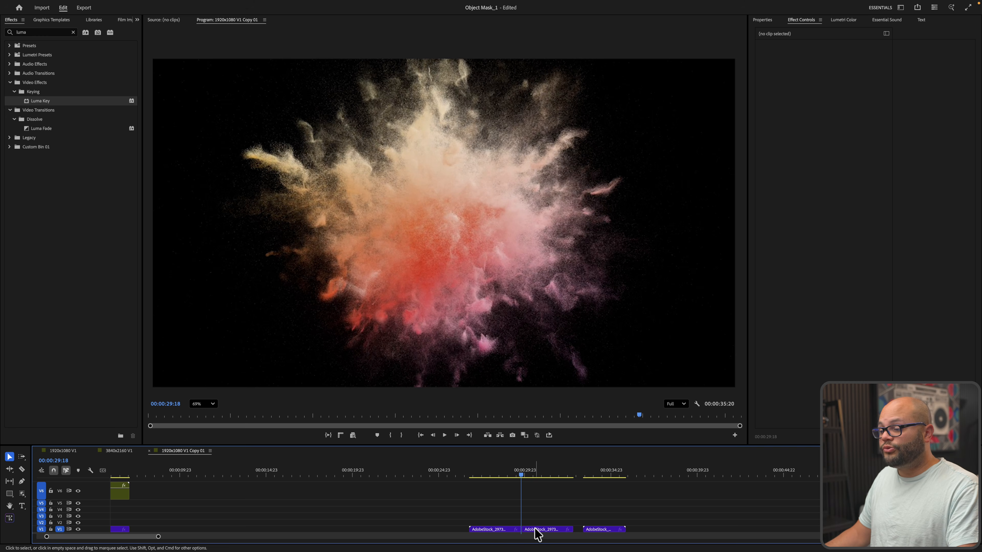
drag(538, 534, 485, 524)
click(501, 498)
key(=)
key(=)
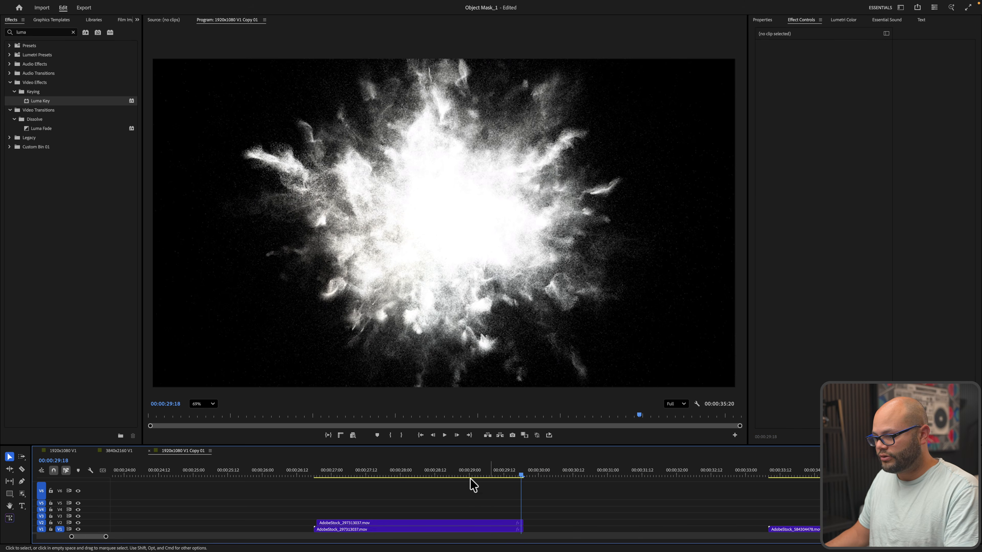
click(334, 472)
drag(341, 527, 339, 528)
key(minus)
key(minus)
key(minus)
key(minus)
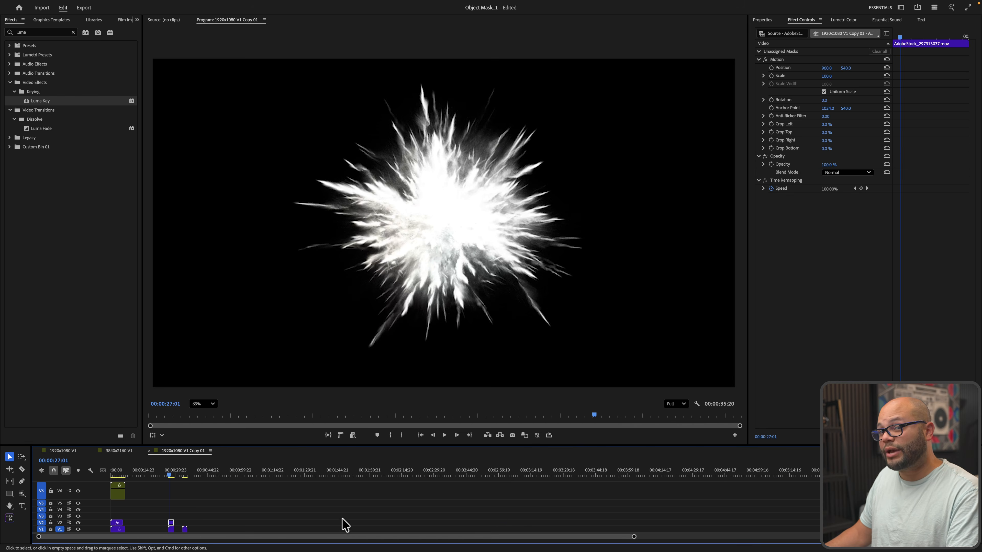
Toggle the V2 explosion clip off and on with Shift+E to compare the two bursts
drag(179, 511, 171, 528)
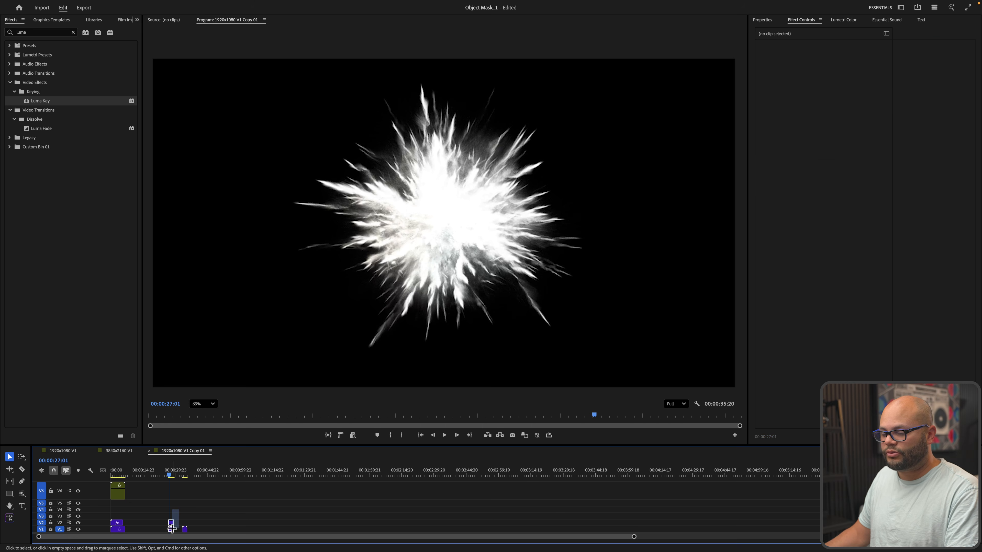
key(equal)
key(equal)
key(equal)
key(equal)
click(547, 523)
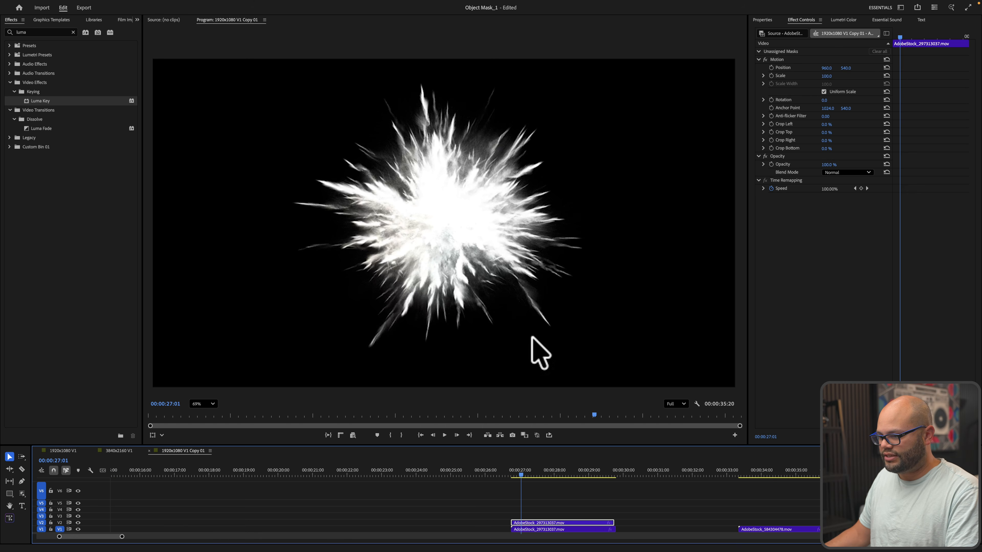
mouse_move(541, 478)
mouse_down()
mouse_move(596, 471)
mouse_move(512, 466)
mouse_move(546, 465)
mouse_move(537, 472)
mouse_up()
key(shift+super+e)
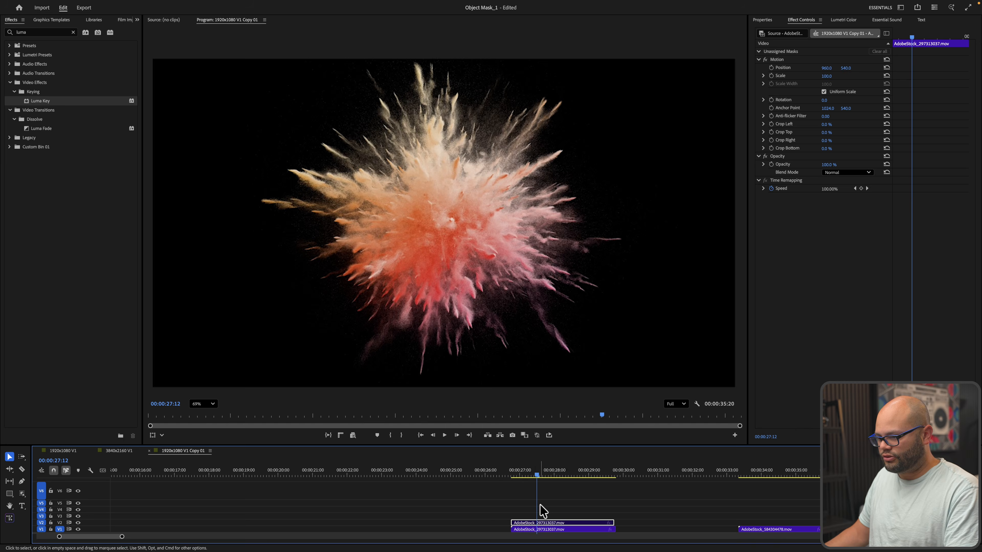
key(shift+super+e)
key(minus)
key(minus)
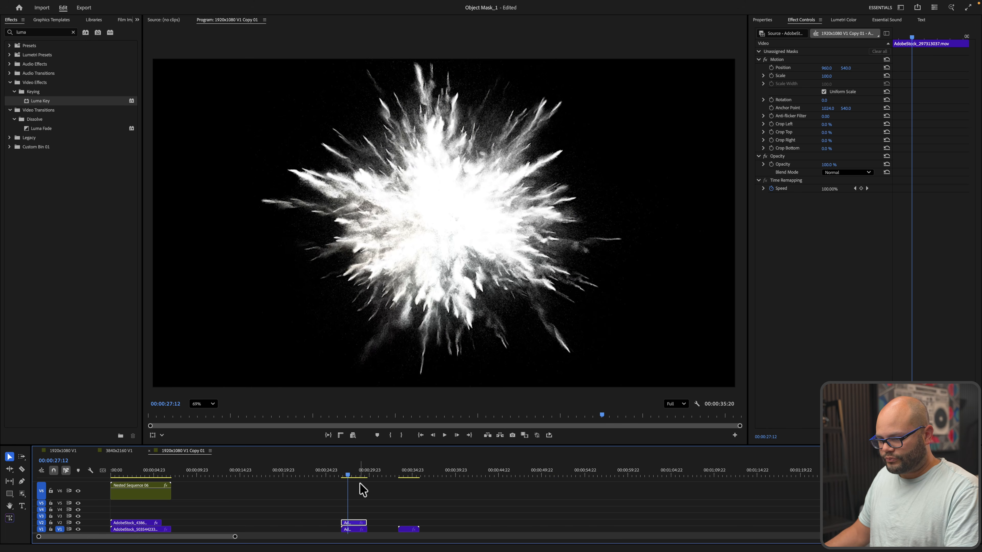
Snap the stacked V4 and V5 clips to start at 00:00:01:00, then select the V4 clip
drag(353, 523, 122, 510)
click(113, 472)
key(=)
key(=)
key(=)
key(=)
drag(150, 469, 250, 440)
key(-)
key(-)
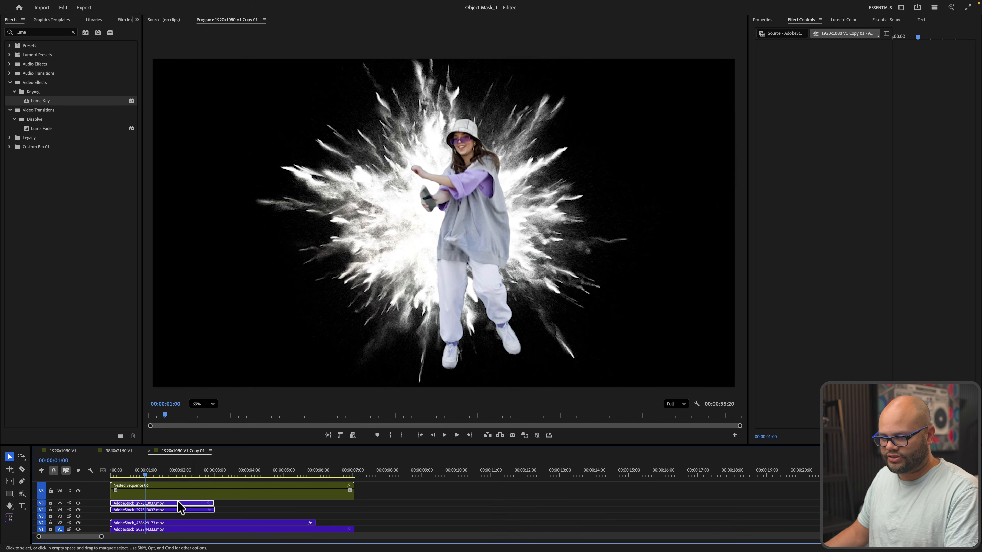
drag(152, 510, 186, 509)
key(=)
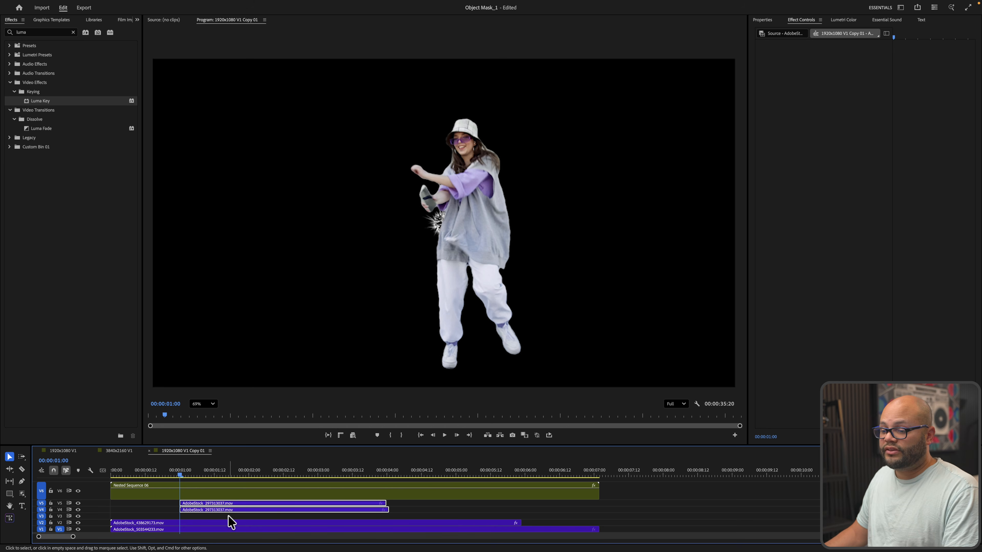
click(222, 511)
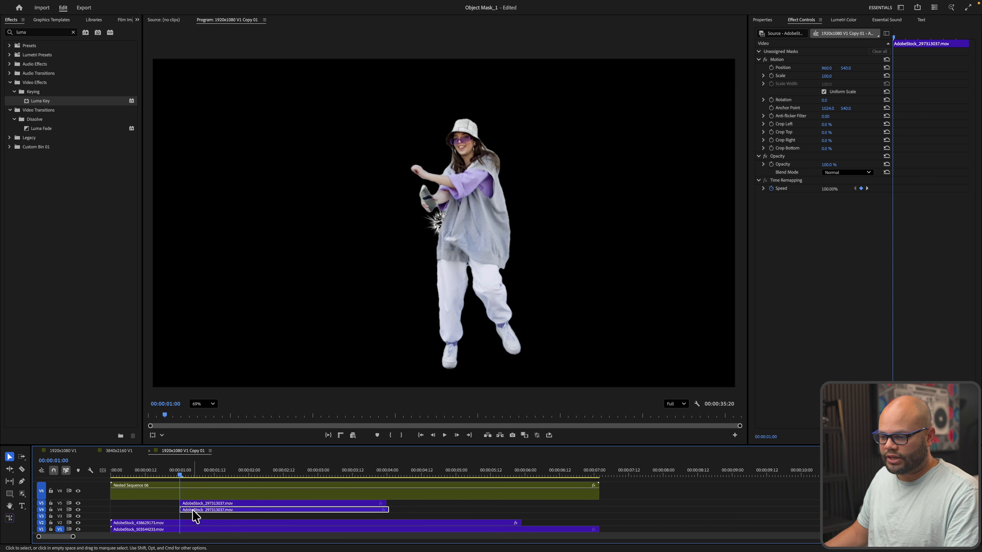
Apply Track Matte Key to the V4 clip with Matte set to Video 5 and Composite Using Matte Luma
click(73, 33)
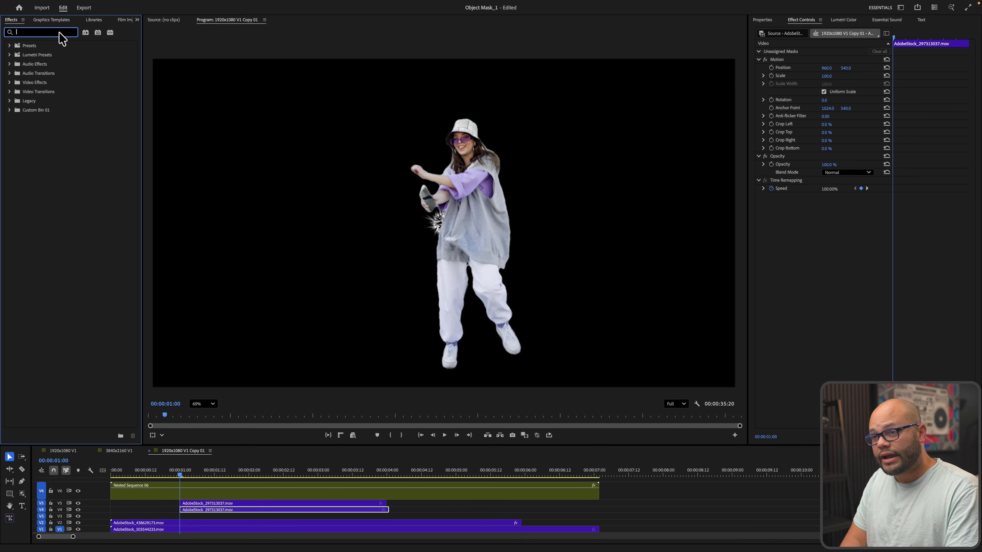
text(track matte)
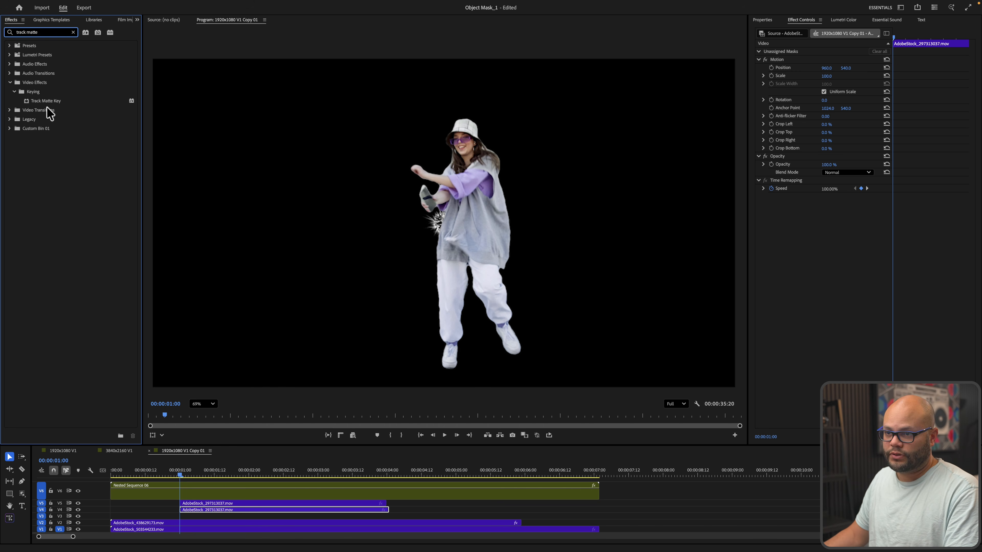
click(47, 101)
drag(213, 438, 217, 510)
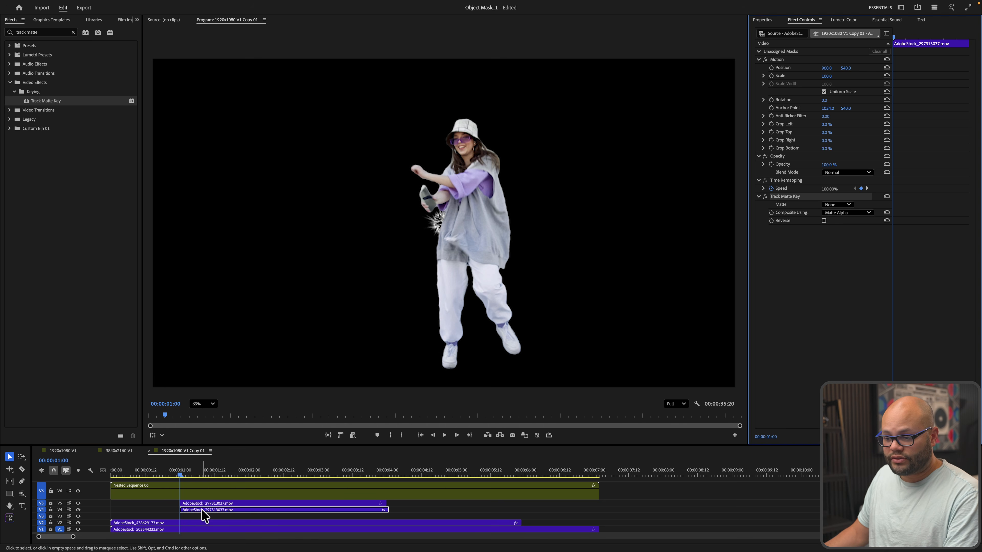
click(202, 509)
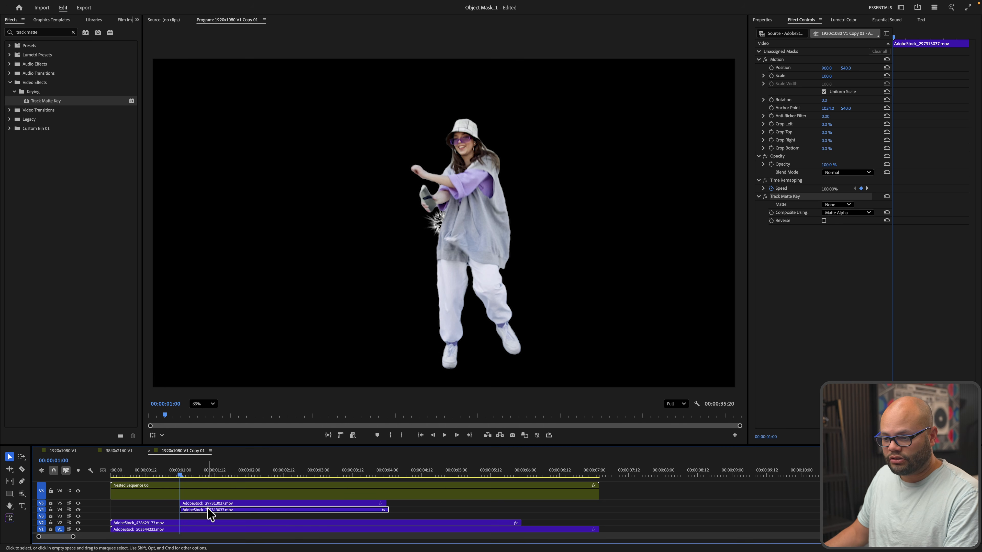
click(784, 198)
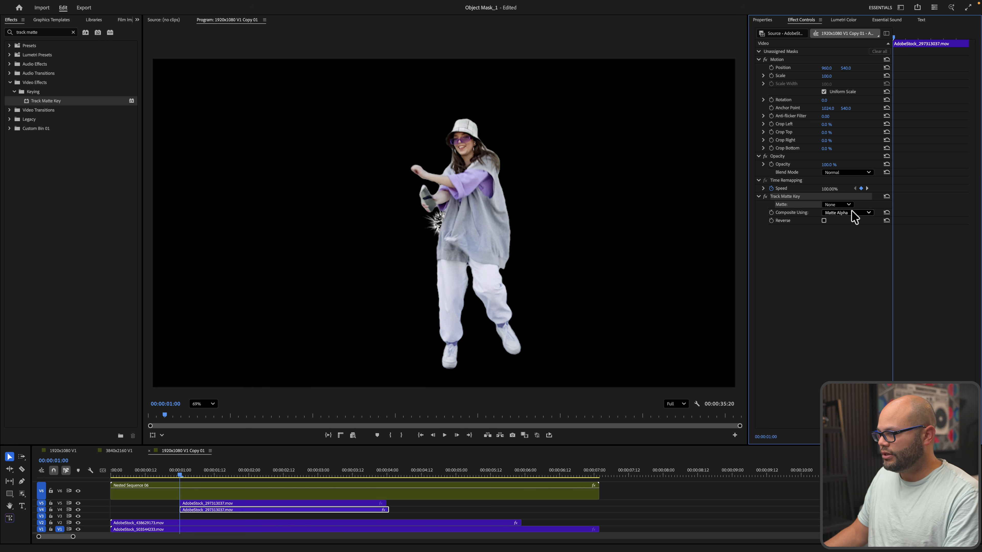
click(839, 205)
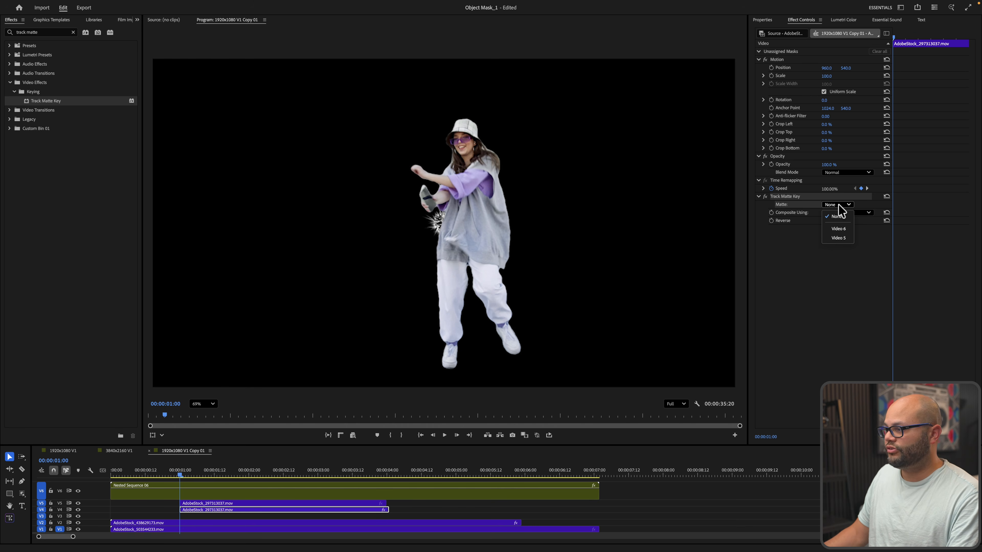
click(838, 237)
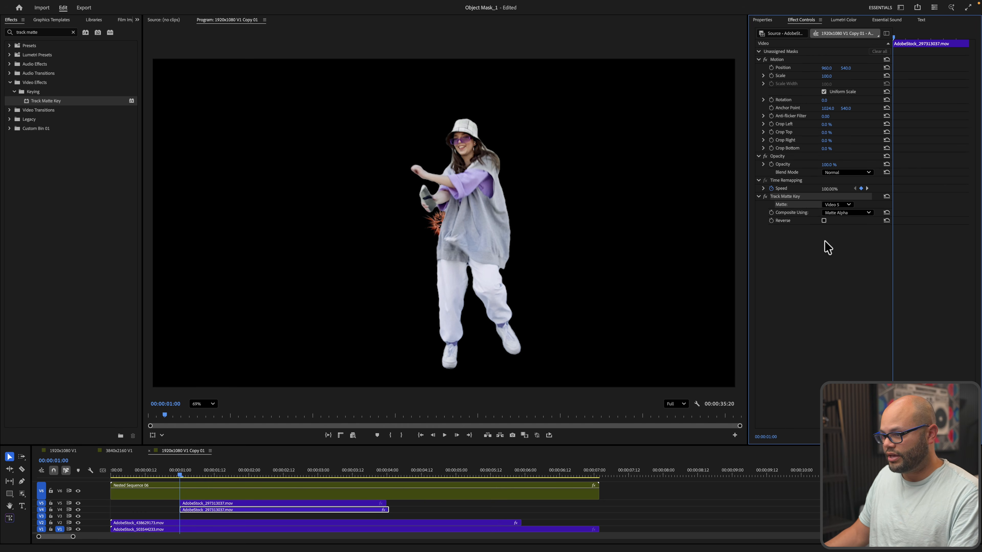
click(830, 215)
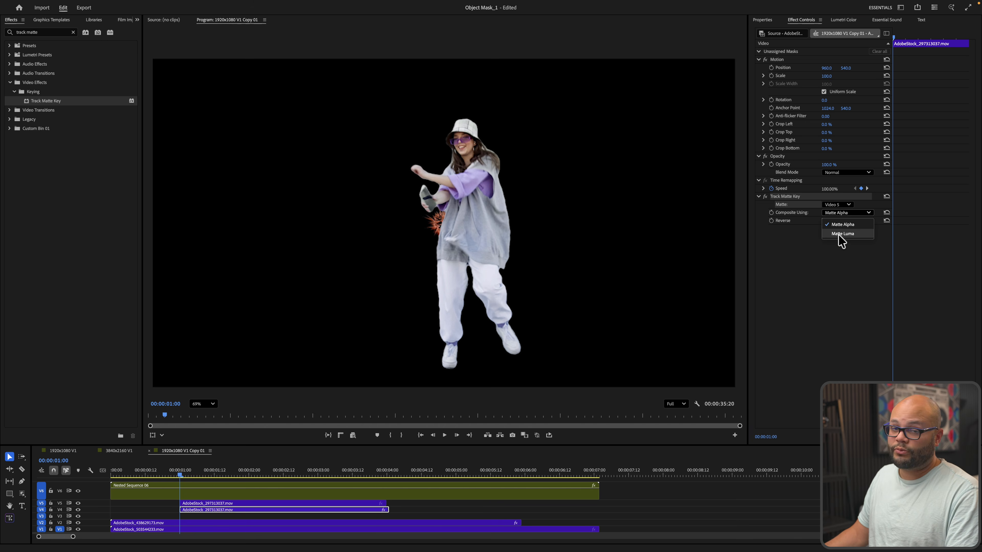
click(838, 234)
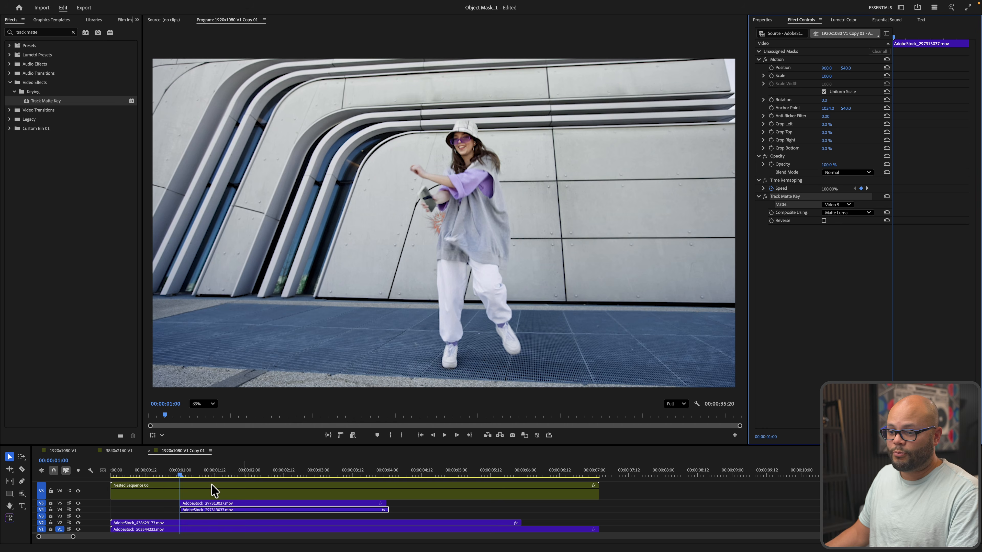
Move the V2 burst clip up to V3 and check the result around 34 seconds
drag(189, 475, 220, 458)
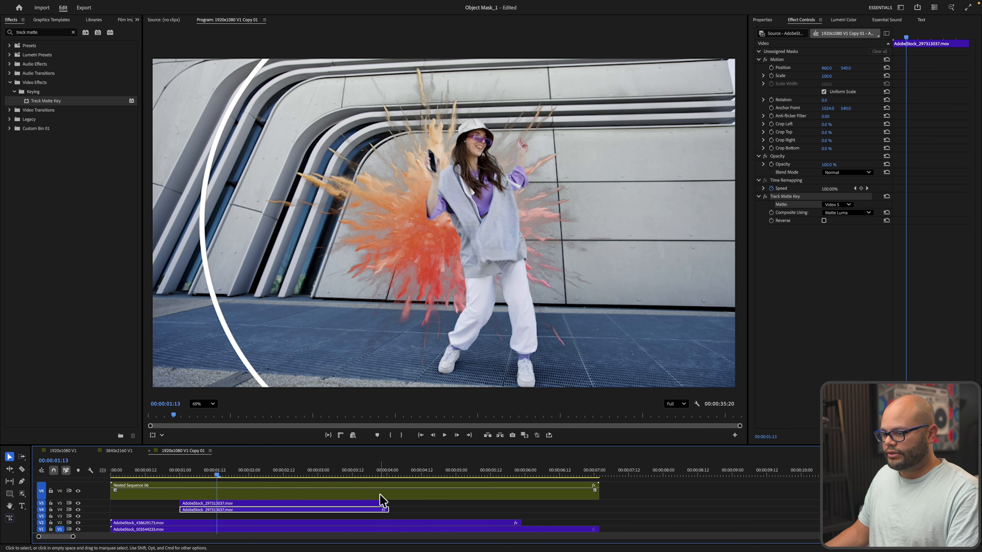
drag(397, 501, 342, 512)
click(342, 520)
key(alt+Up)
key(minus)
key(minus)
key(minus)
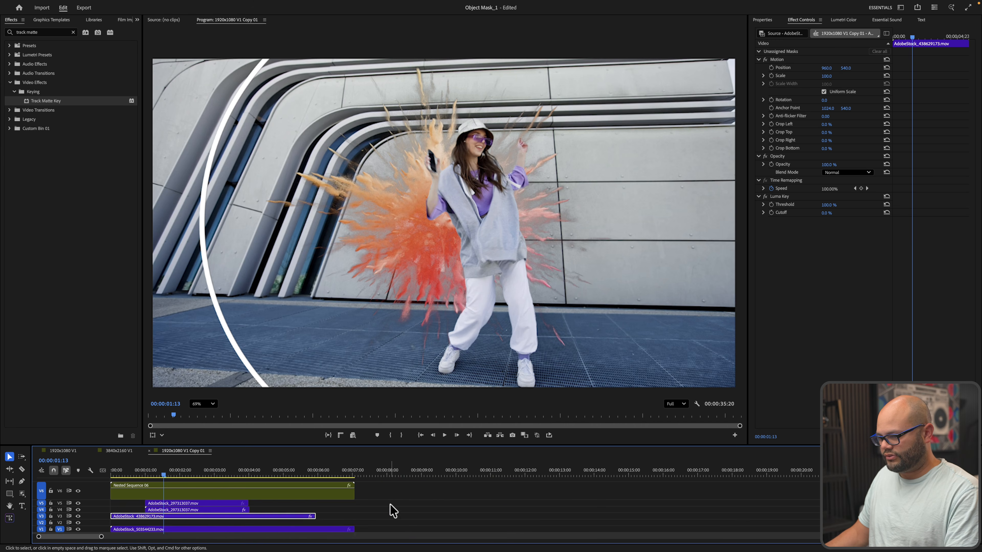
drag(404, 473, 408, 475)
Apply Luma Key to the green circle graphic and place it on V2 around 00:00:06:00
click(408, 529)
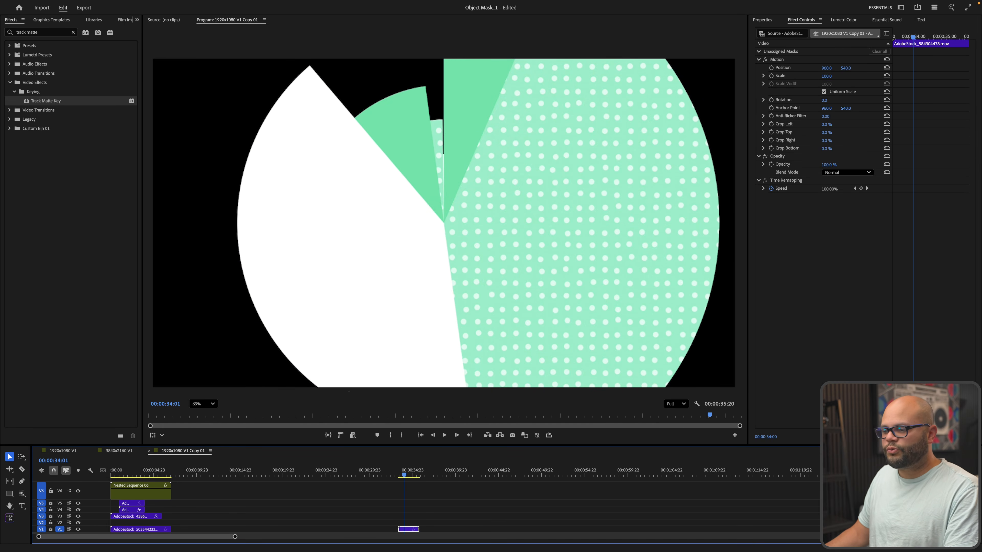
click(73, 33)
text(luma)
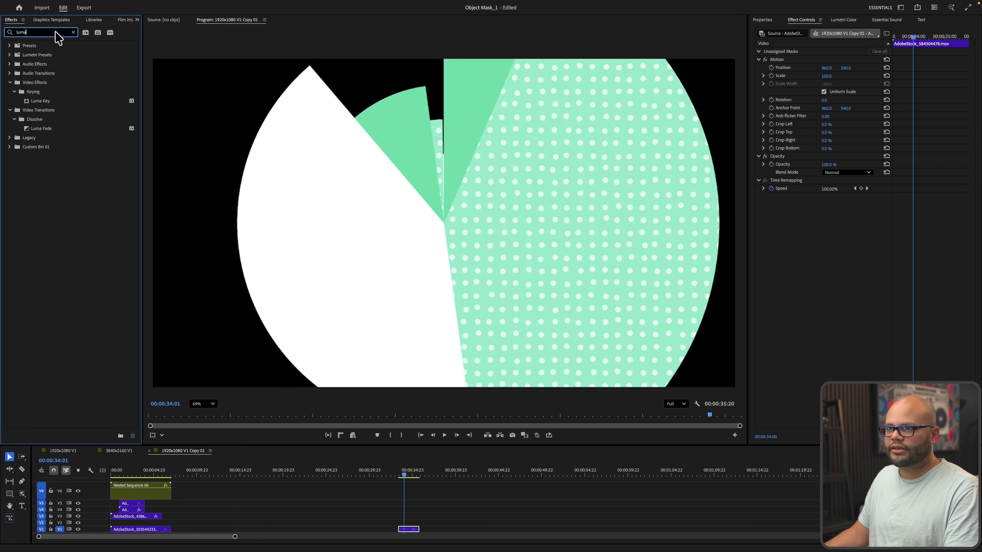
drag(39, 106, 175, 522)
click(164, 475)
key(equal)
key(equal)
key(equal)
drag(522, 475, 567, 472)
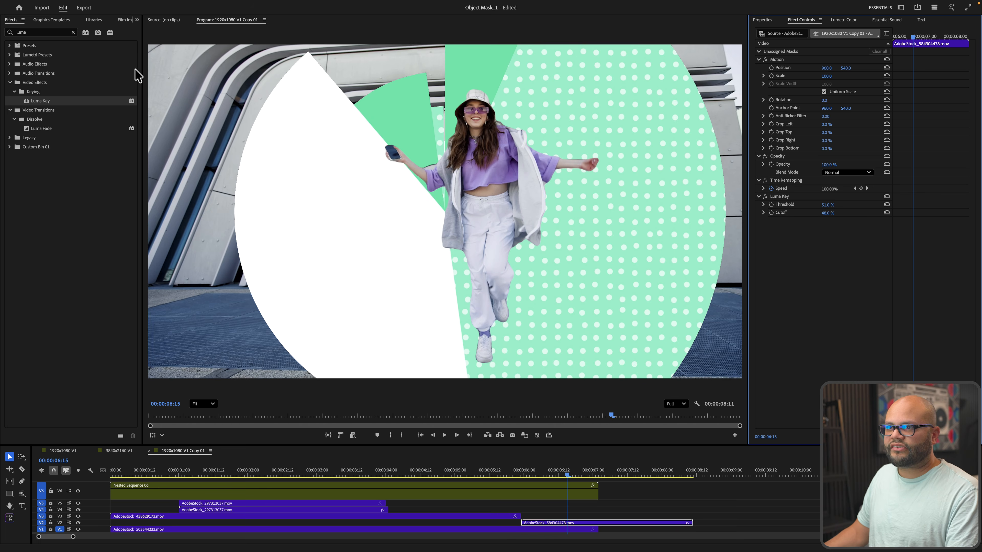
Delete the Luma Key effect from the graphic clip in Effect Controls
click(74, 33)
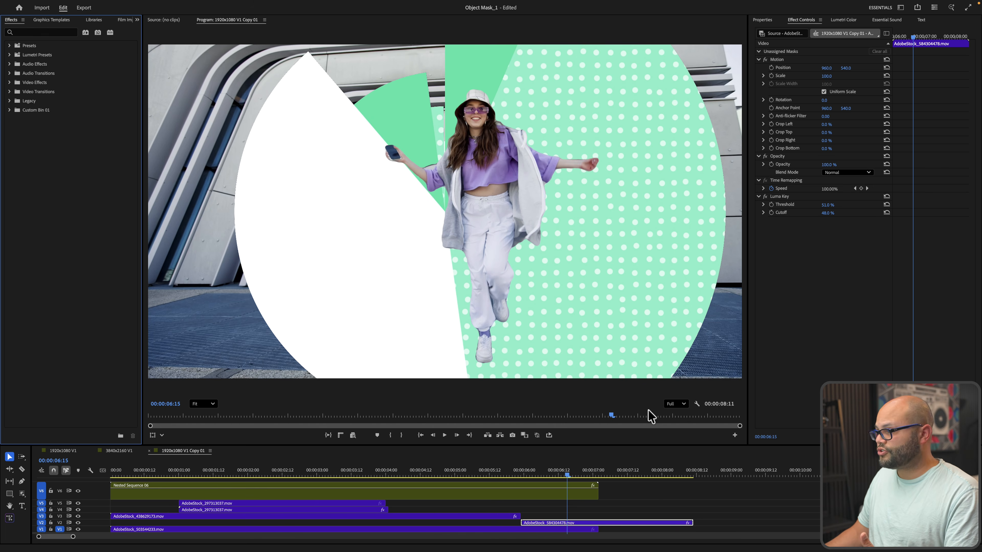
click(782, 196)
key(Delete)
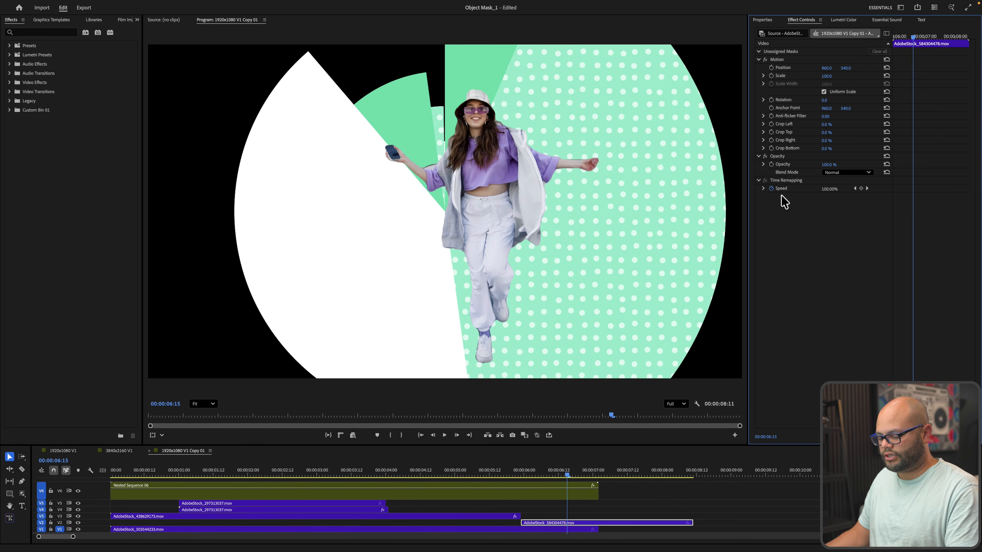
Apply Film Impact's Logo Cutout keying effect to the V2 circle graphic clip
mouse_move(114, 3)
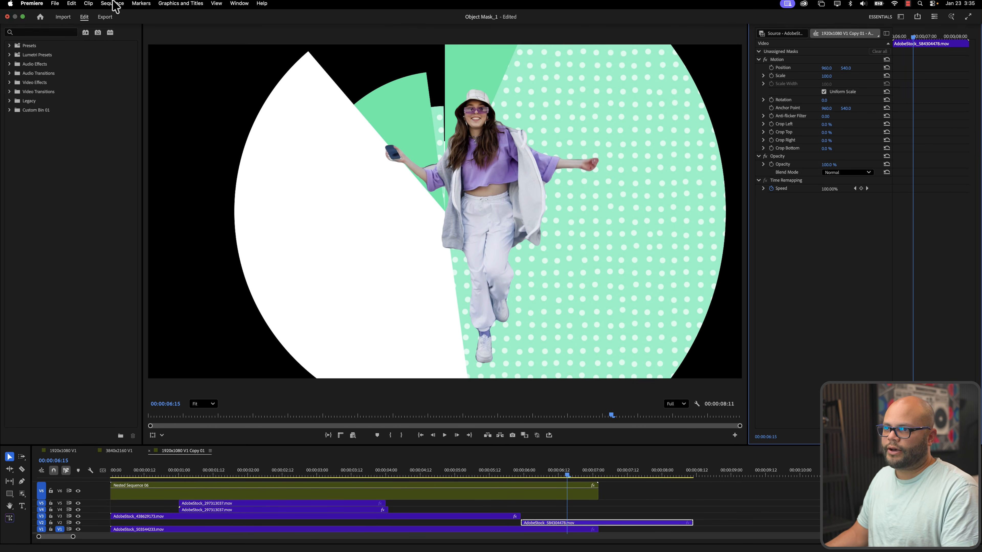
click(239, 6)
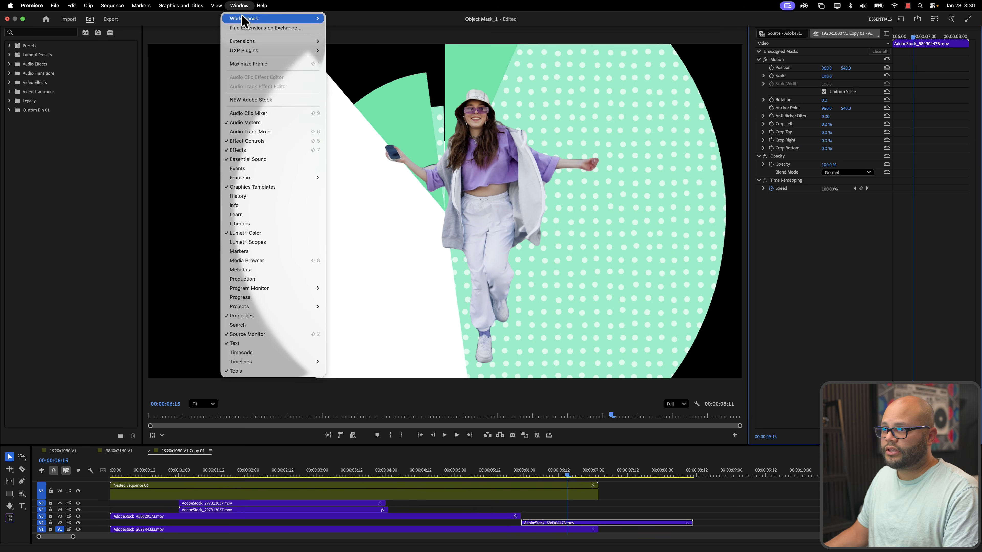
mouse_move(245, 41)
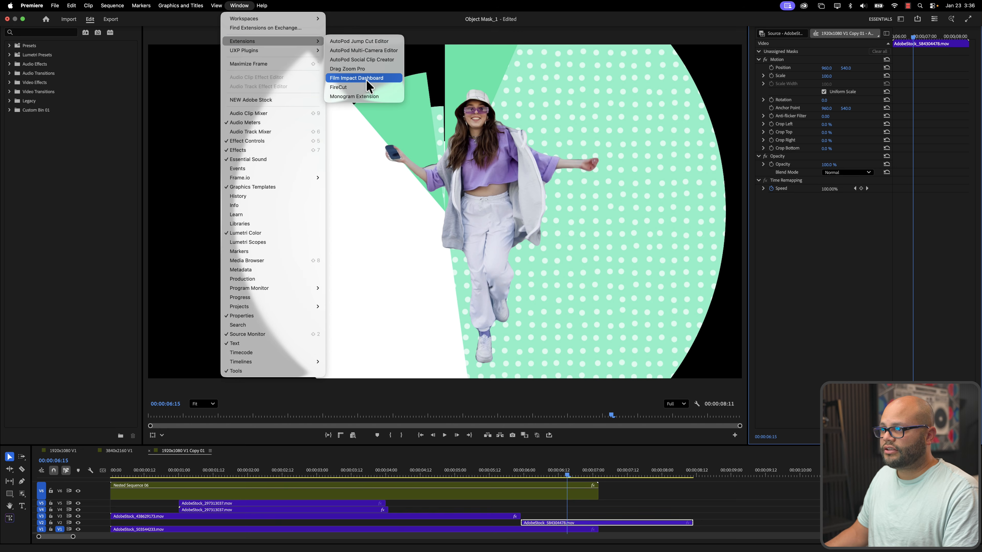
click(366, 79)
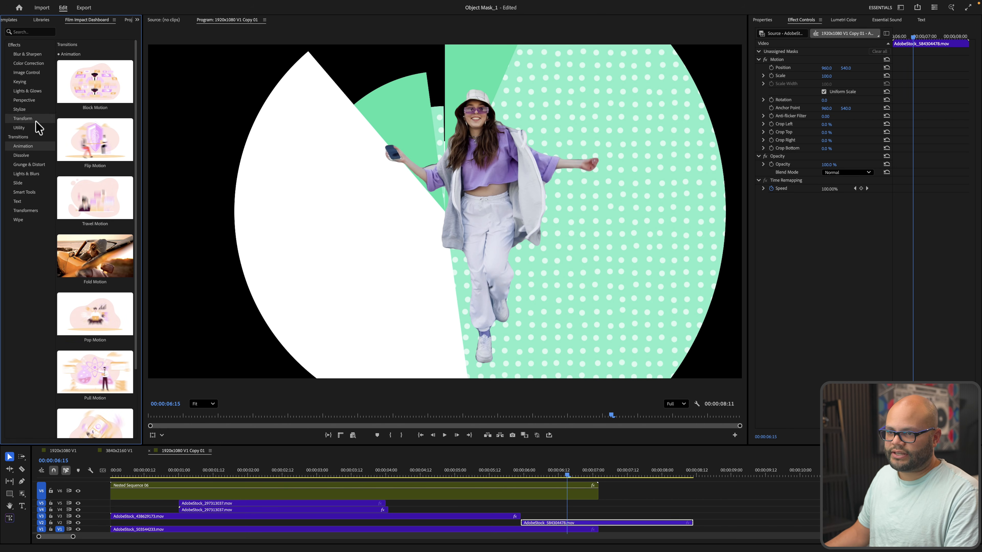
click(26, 82)
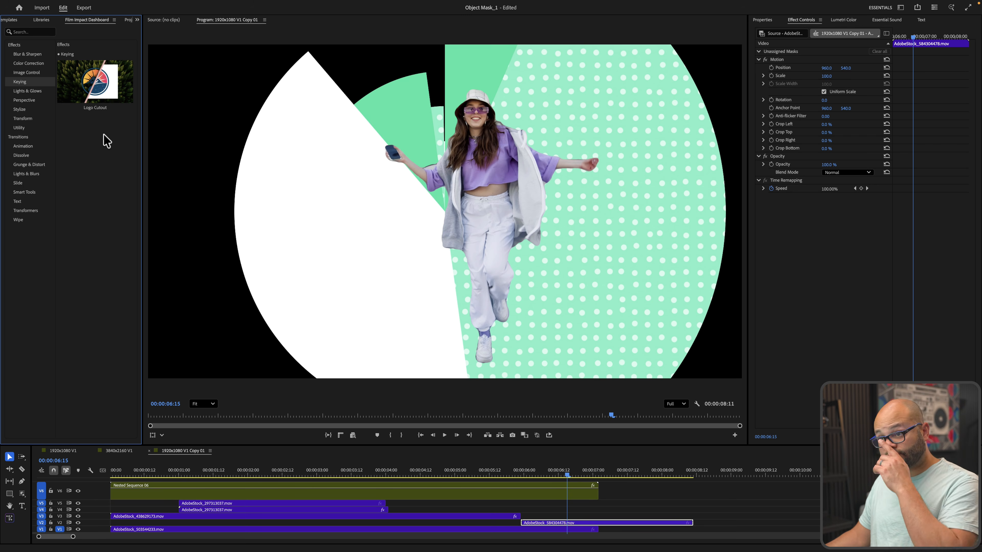
mouse_move(79, 74)
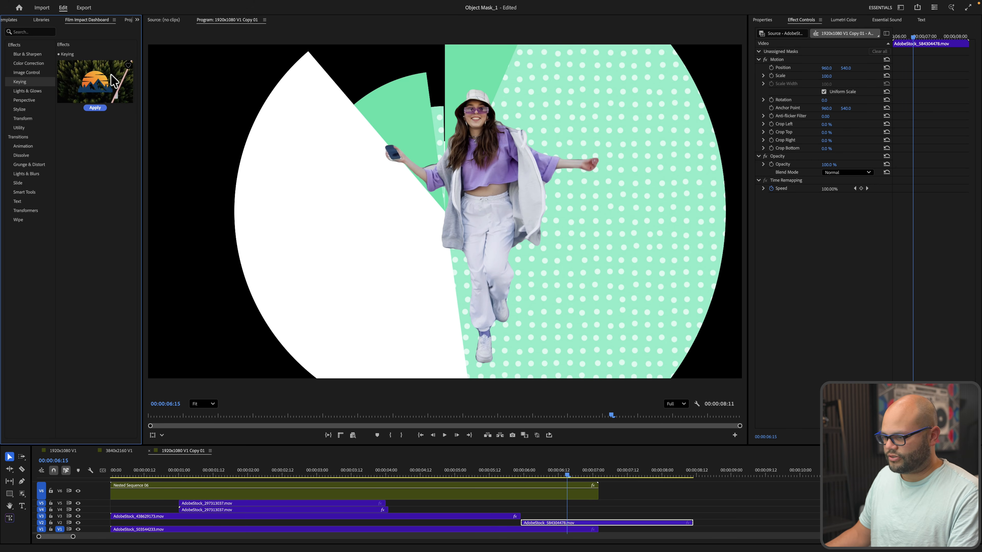
click(95, 108)
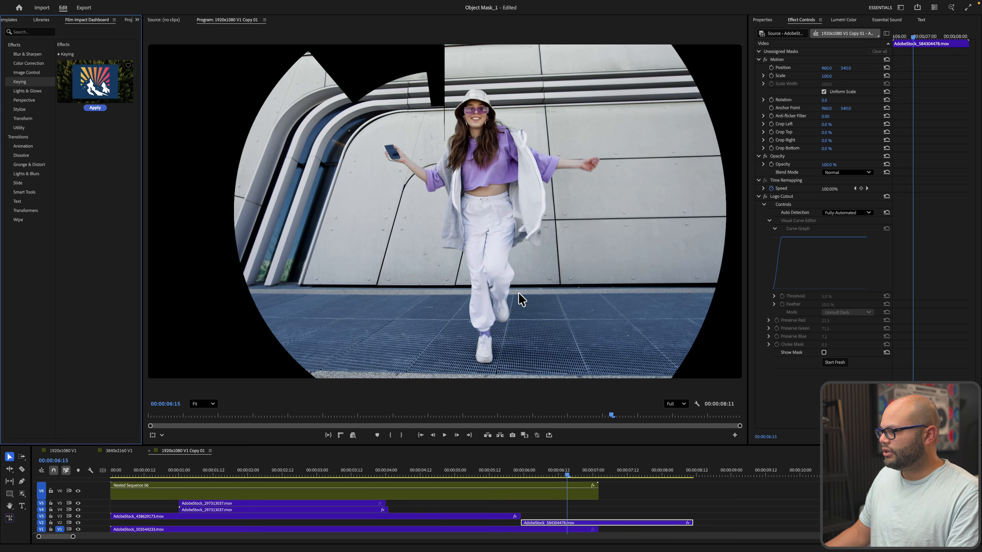
Set the Logo Cutout detection mode to Manual on the graphic clip
mouse_move(561, 474)
mouse_down()
mouse_move(539, 476)
mouse_move(600, 474)
mouse_move(555, 475)
mouse_move(567, 481)
mouse_up()
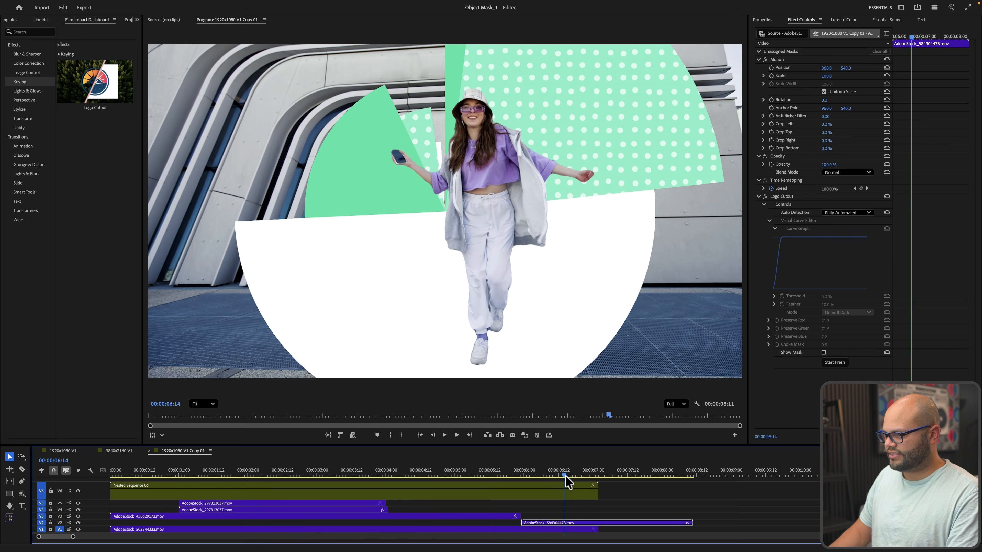
key(super+k)
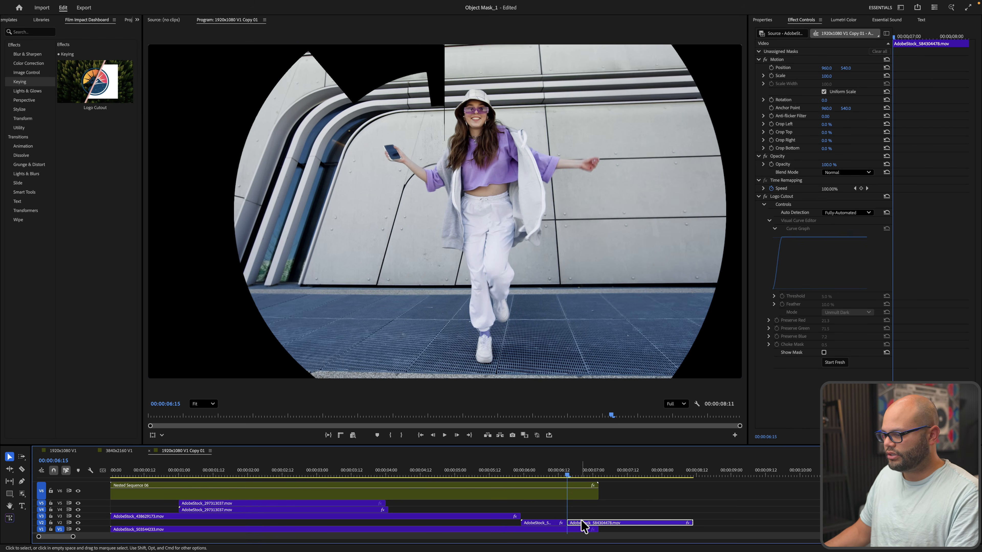
key(super+z)
click(566, 524)
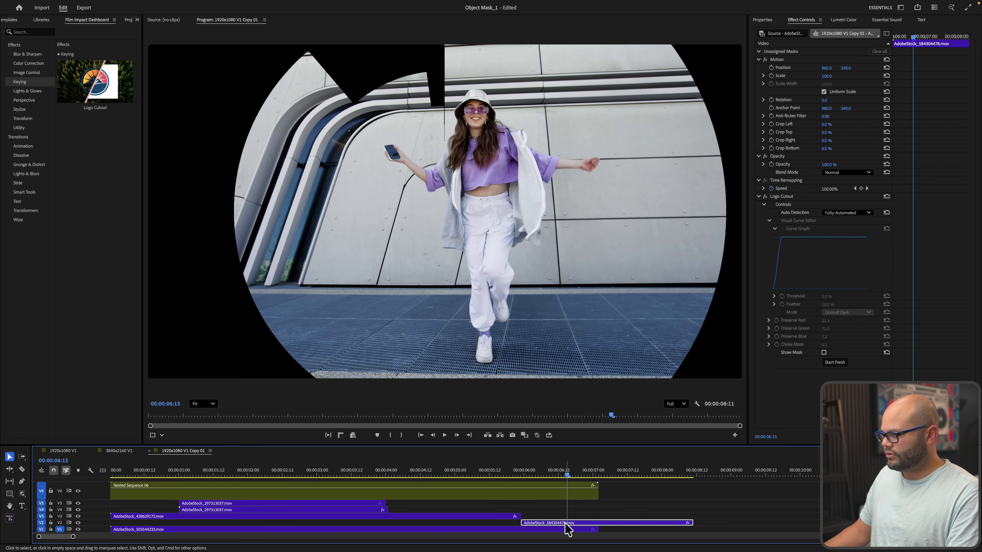
click(847, 212)
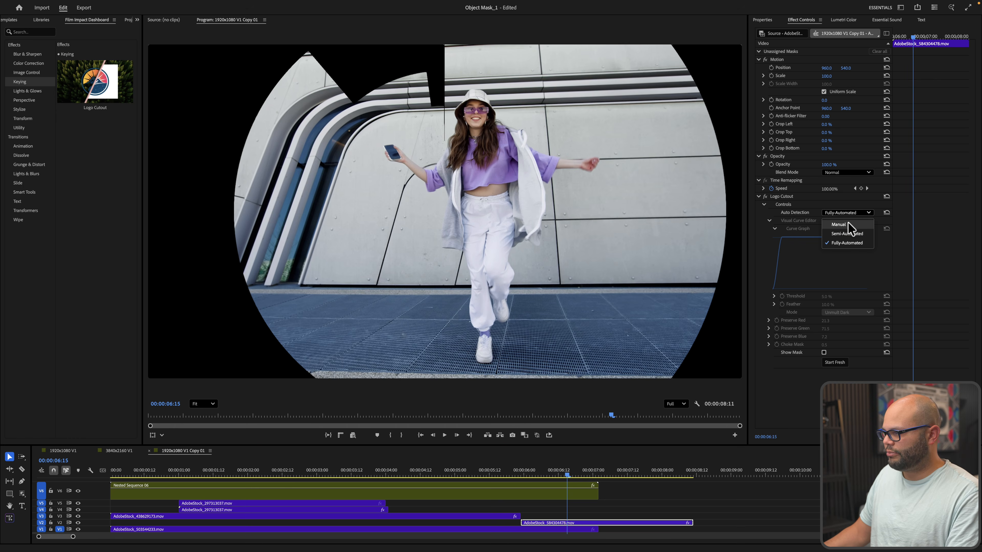
click(838, 224)
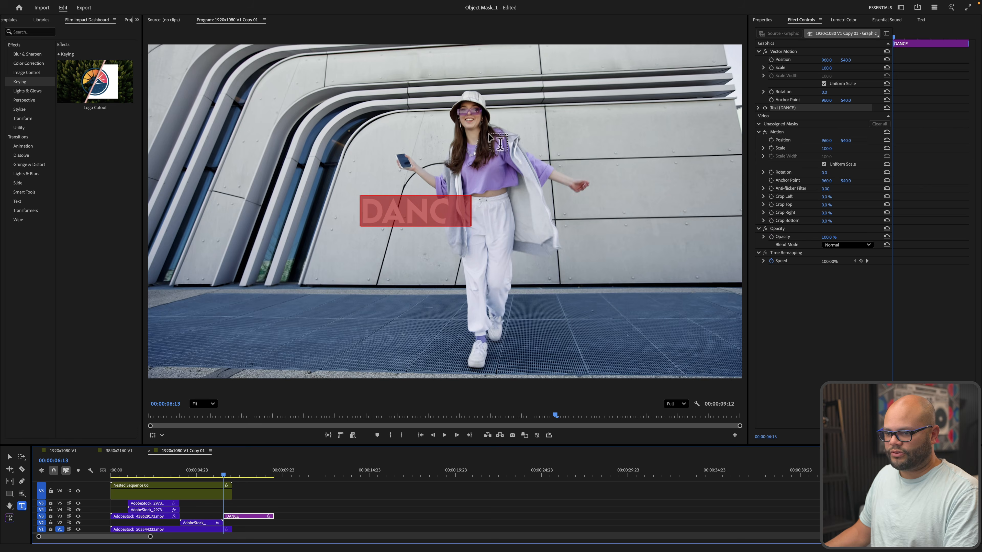
Apply Film Impact's Text Animator transition to the DANCE title and preview it
click(24, 148)
click(28, 200)
click(98, 106)
key(space)
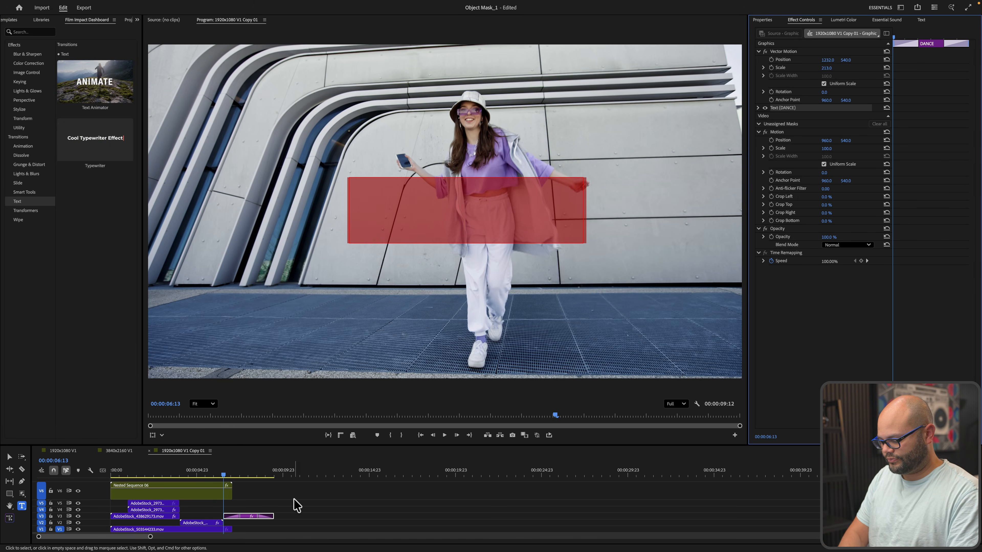
Nudge the DANCE title clip slightly earlier and play back to check the timing
drag(244, 516, 227, 517)
click(207, 475)
key(space)
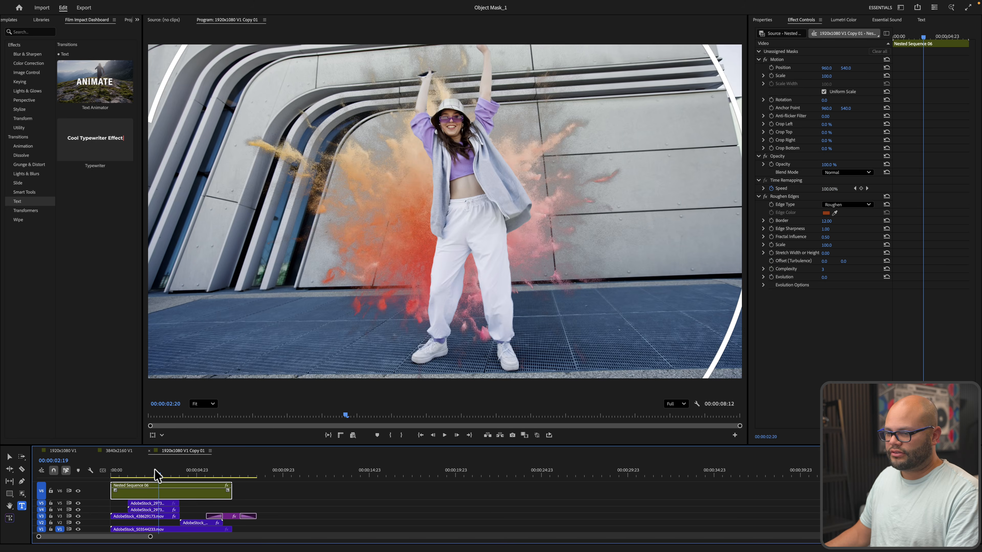
mouse_move(155, 469)
mouse_down()
mouse_move(124, 469)
mouse_move(174, 471)
mouse_move(147, 474)
mouse_up()
key(space)
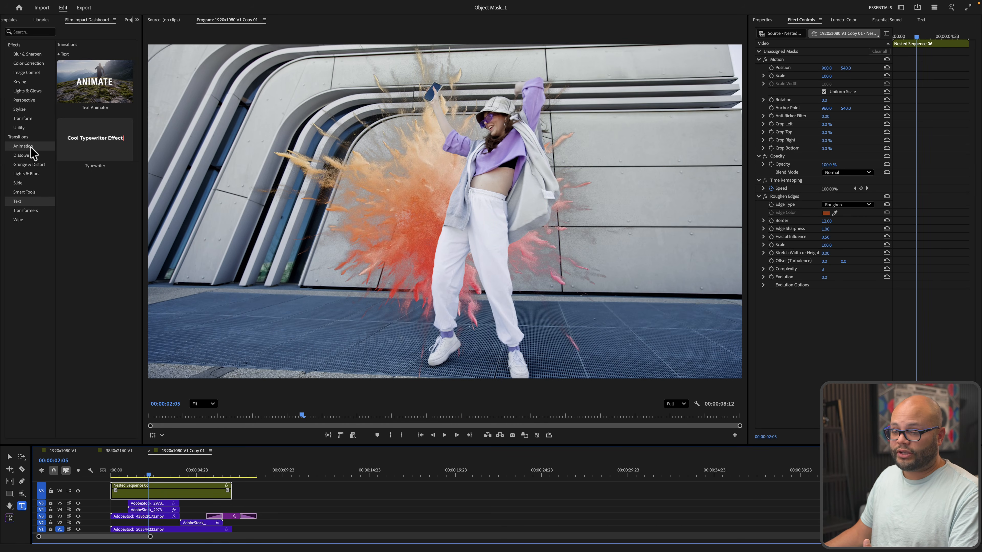
Apply Film Impact's Flip Motion transition from Animation to Nested Sequence 06 and preview it
click(31, 148)
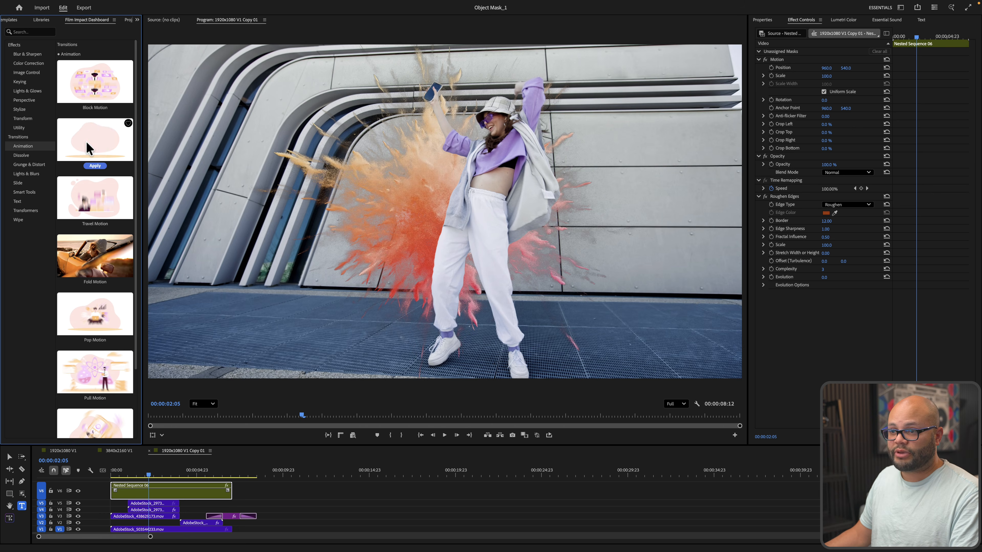
click(95, 166)
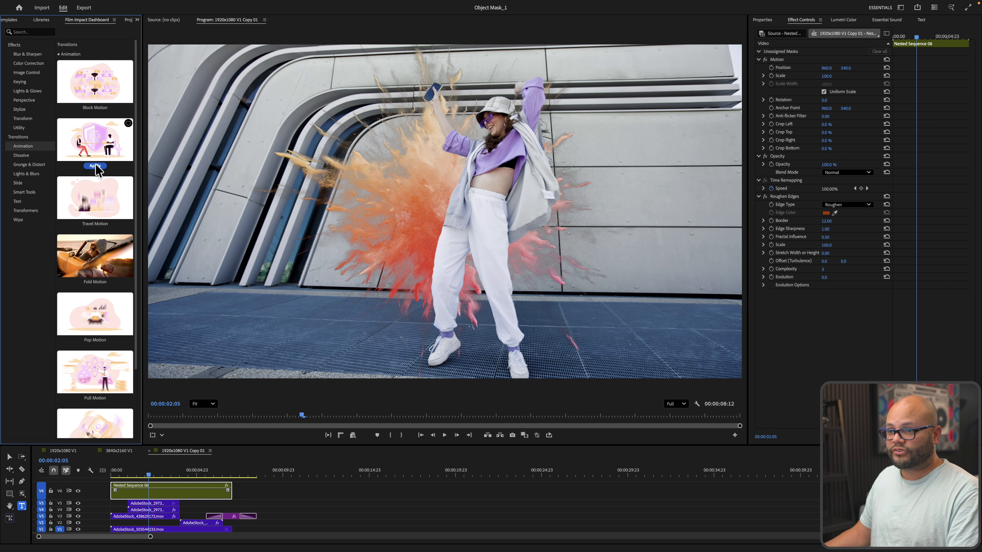
click(127, 472)
drag(120, 473, 224, 478)
Check the DANCE reveal around six seconds, then remove the Flip Motion transition from the clip's end
key(=)
key(=)
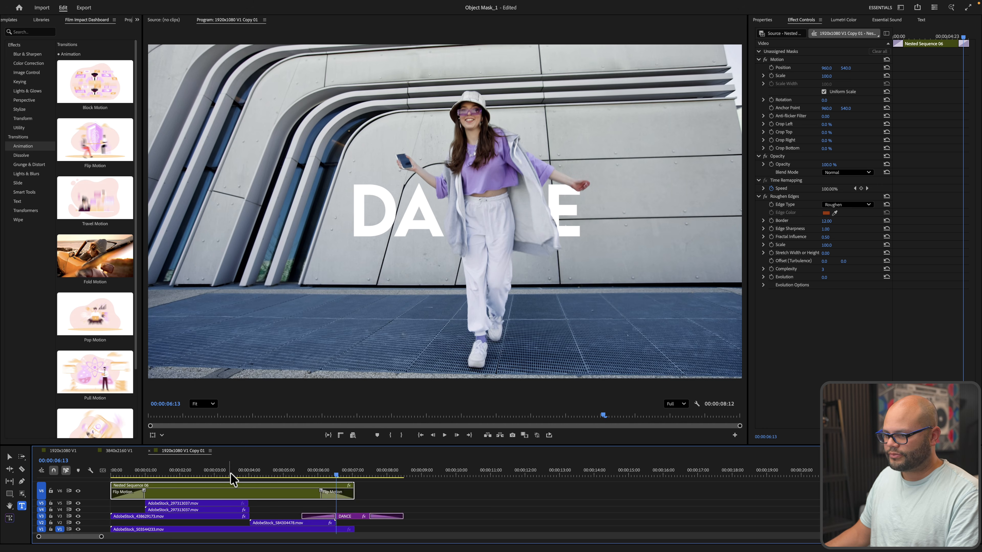
drag(520, 475, 497, 476)
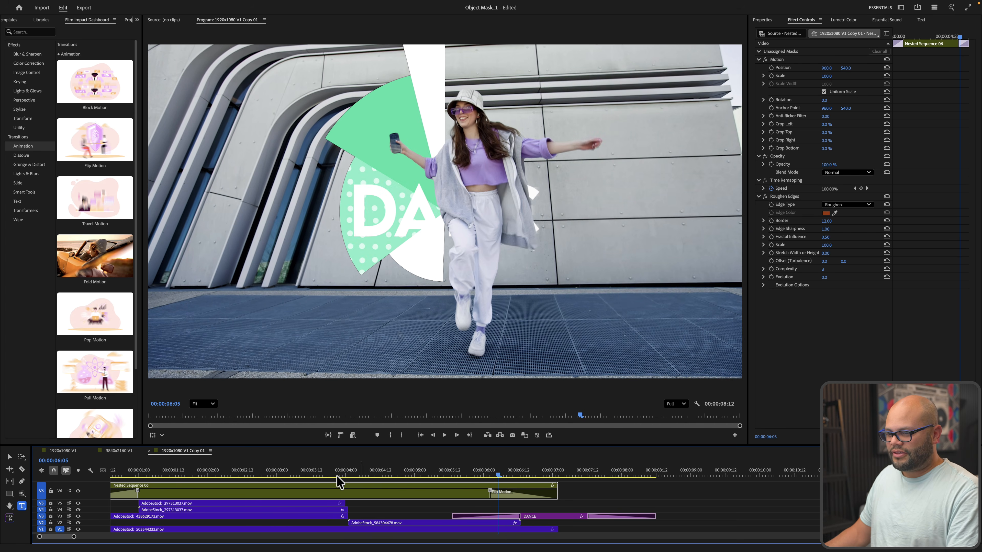
key(minus)
key(minus)
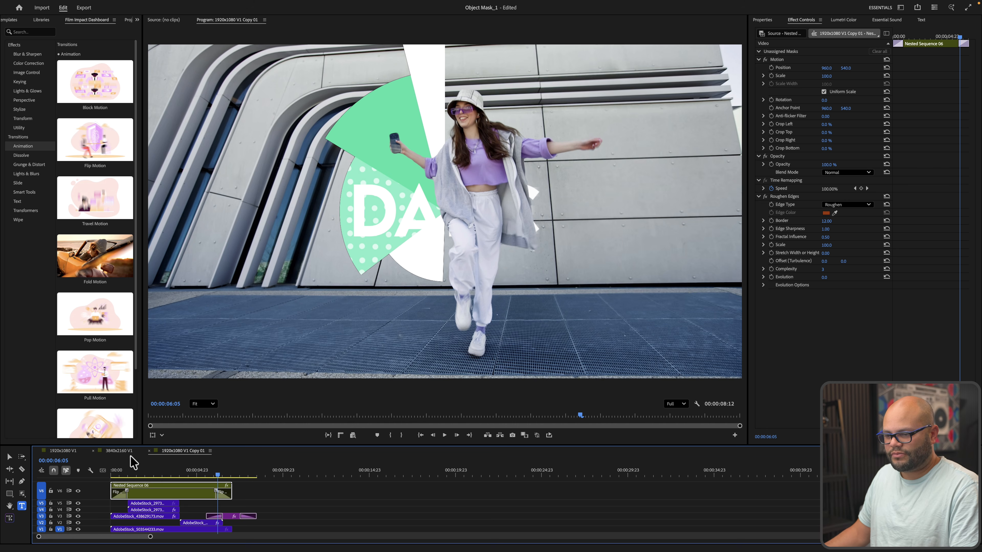
key(super+z)
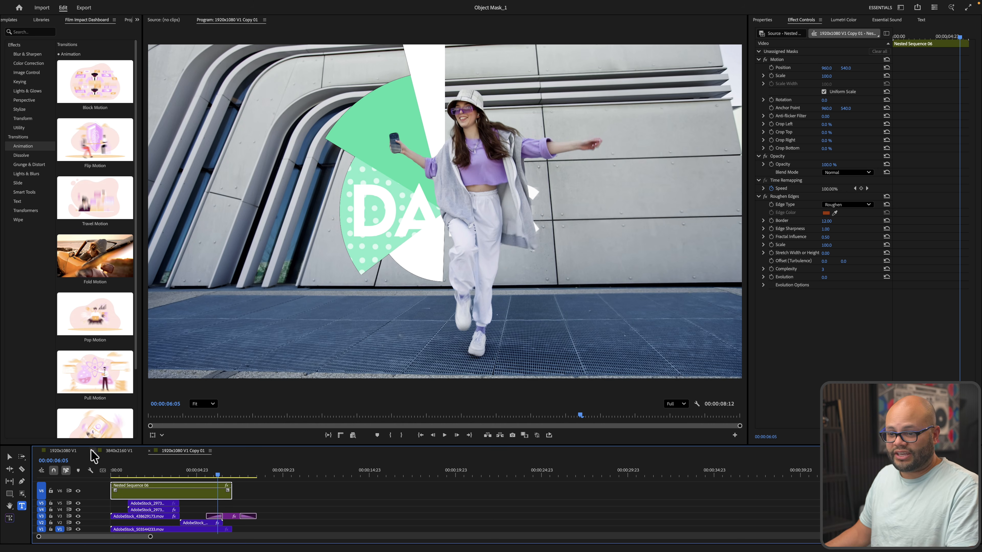
Review the 1920x1080 V1 sequence's opening frames and its Pop Motion circle animation
click(71, 451)
key(minus)
key(minus)
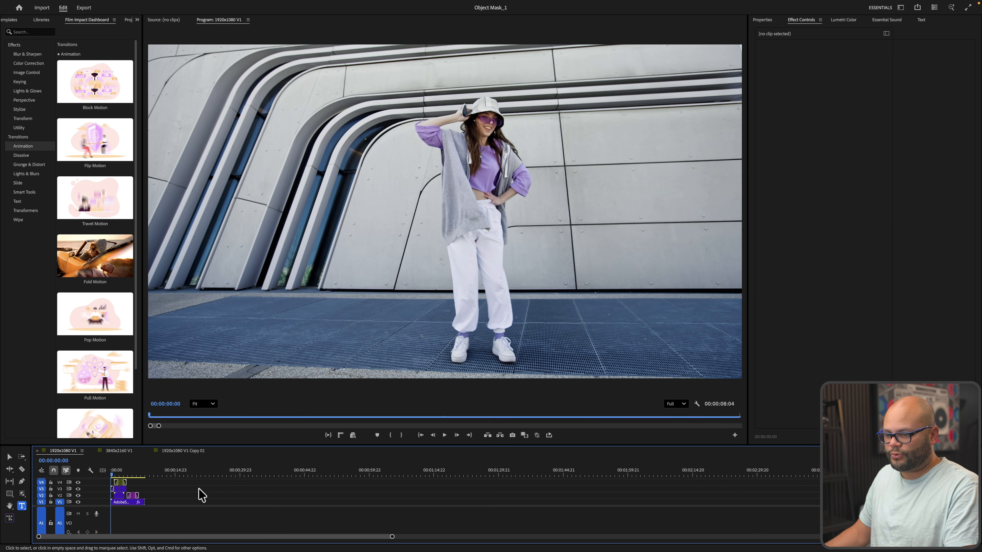
key(equal)
key(equal)
key(equal)
key(equal)
drag(124, 475, 133, 483)
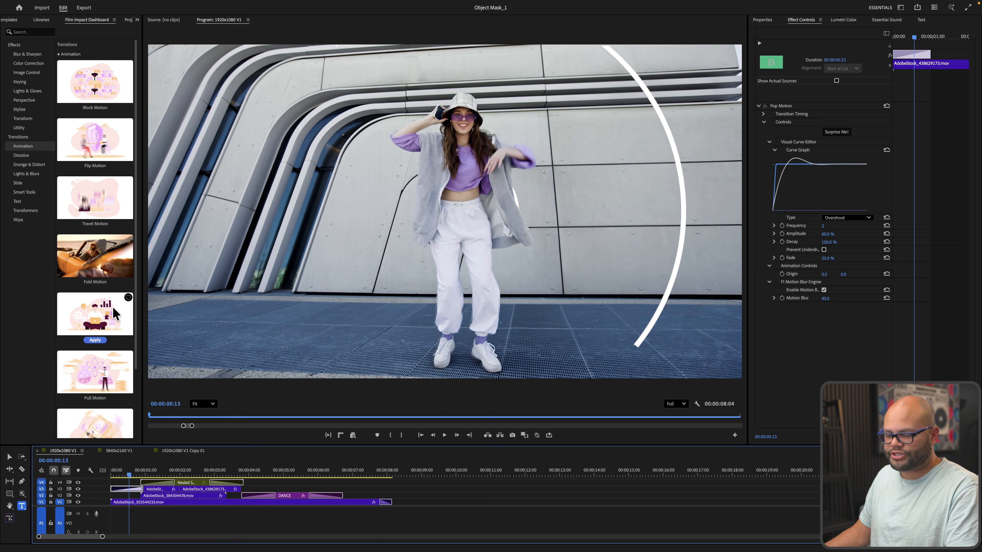
drag(129, 479, 160, 479)
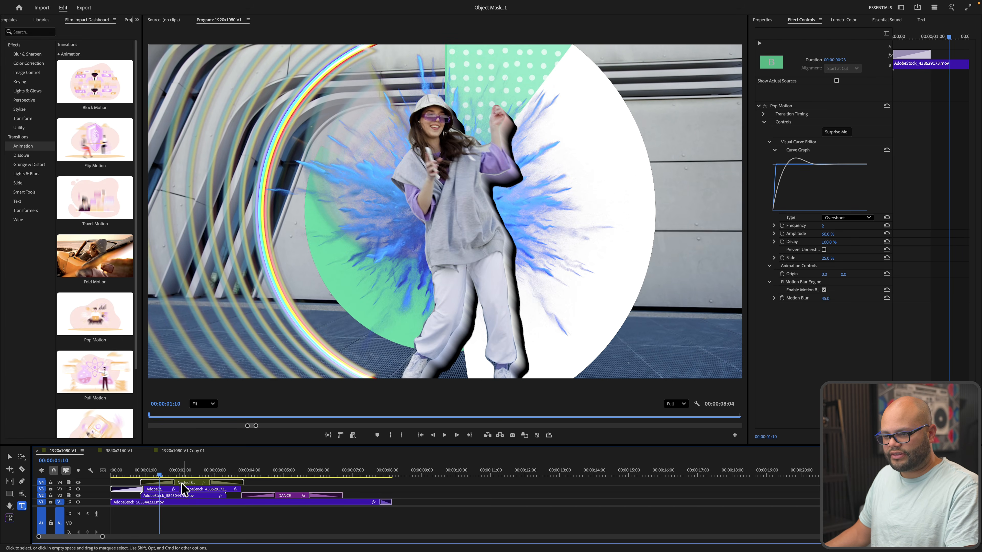
Toggle RGB Split and Echo Glow off and back on for the V3 clip to compare
click(170, 489)
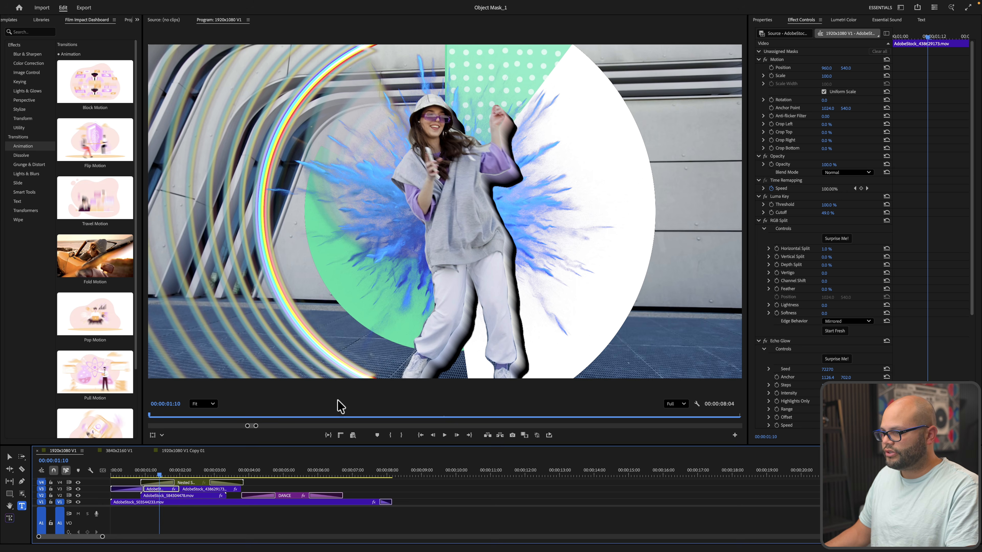
click(765, 221)
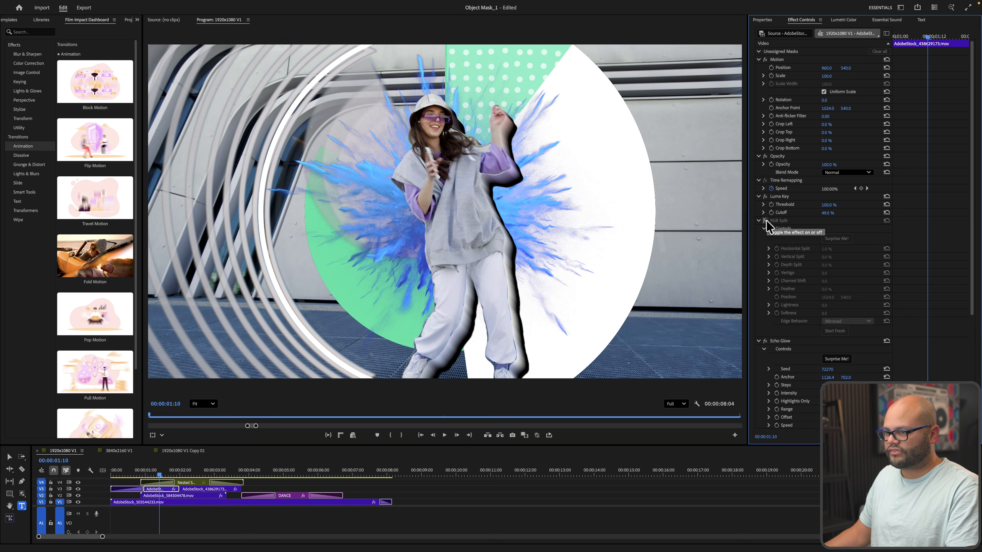
click(765, 340)
click(765, 341)
click(765, 220)
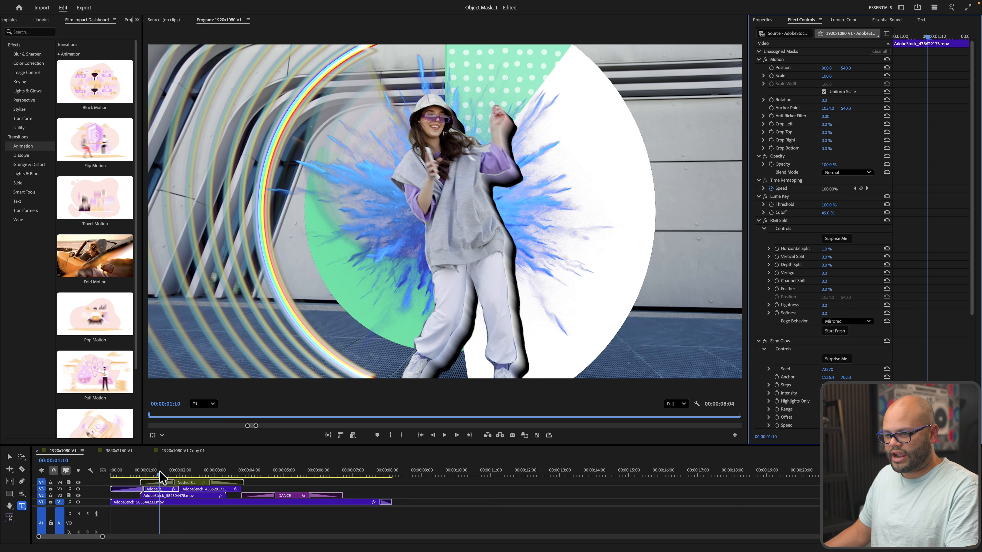
drag(163, 474, 165, 474)
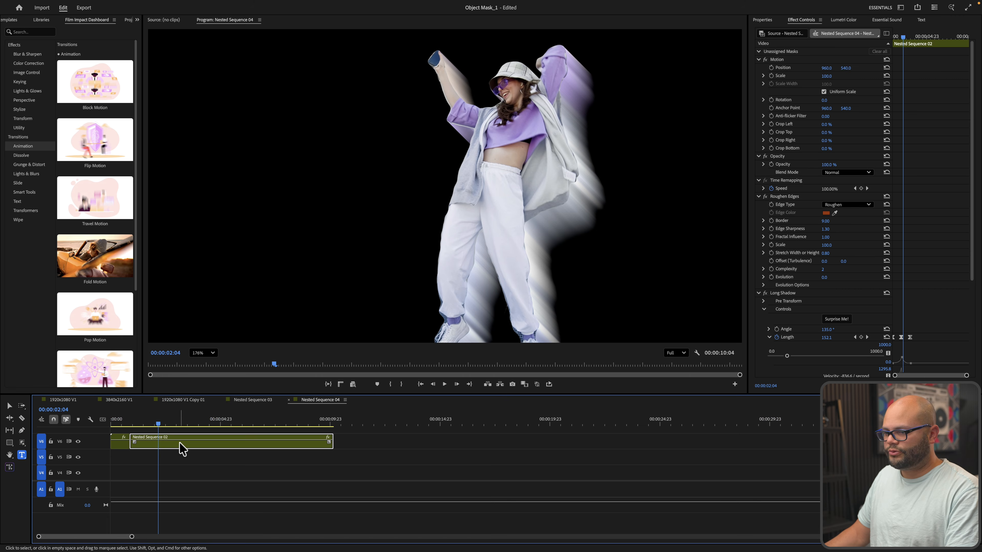
Randomize the Long Shadow settings twice with Surprise Me!, then select DANCE's Text Animator transition
scroll(780, 297, down, 5)
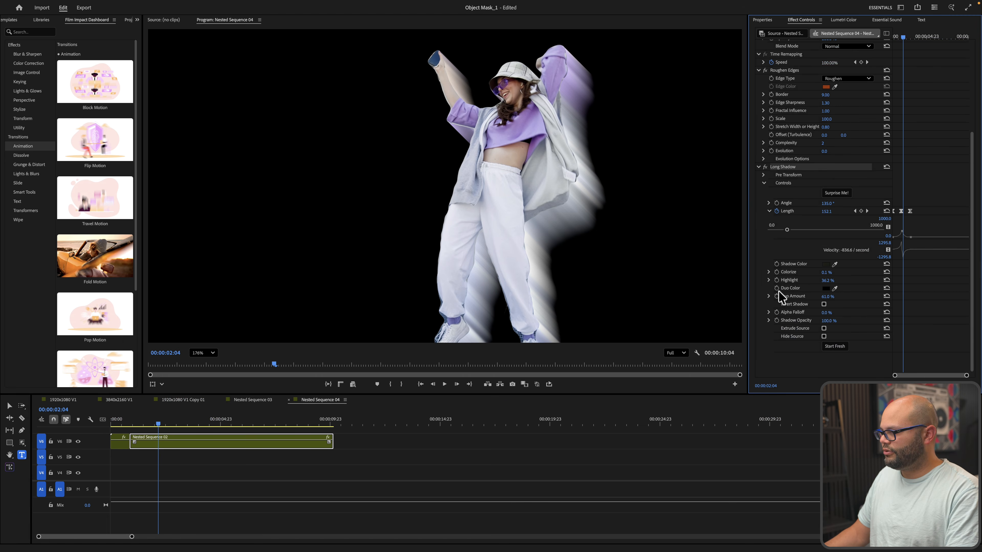
drag(902, 40, 903, 41)
click(835, 192)
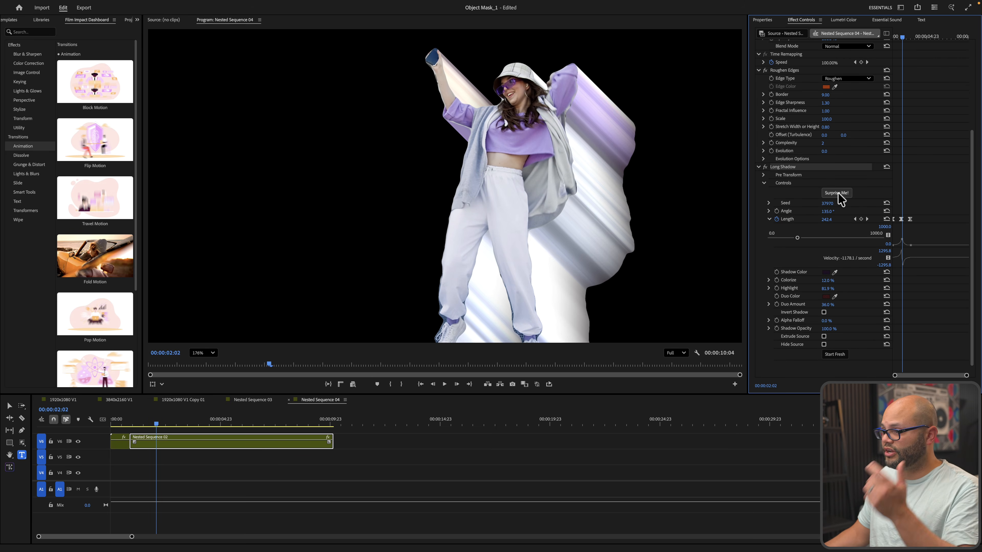
click(838, 192)
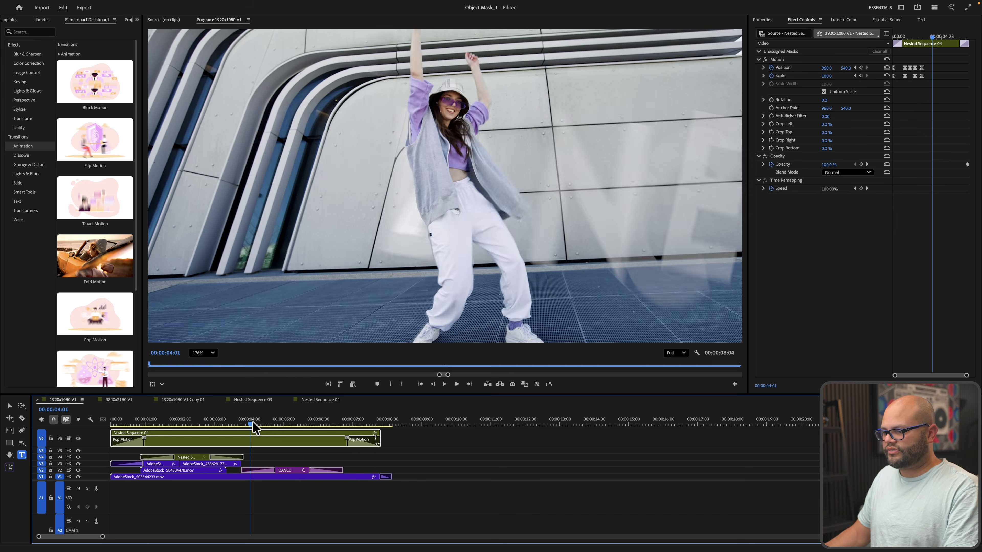
drag(253, 424, 259, 424)
click(265, 470)
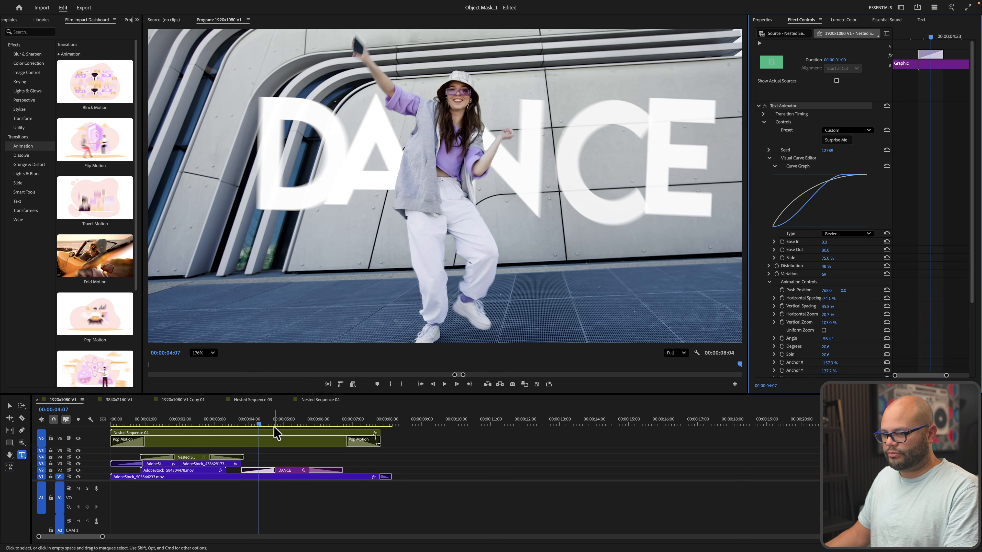
drag(259, 423, 45, 428)
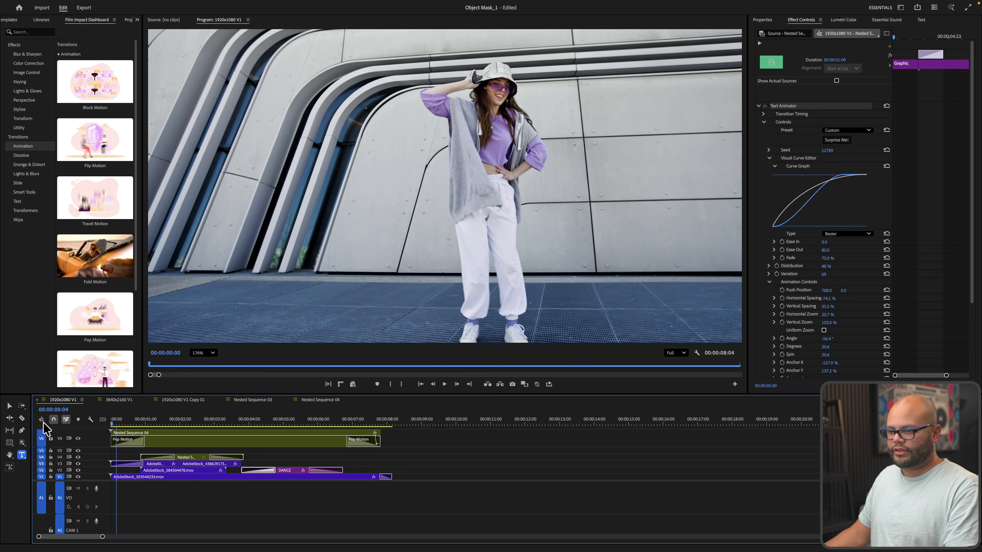
click(218, 520)
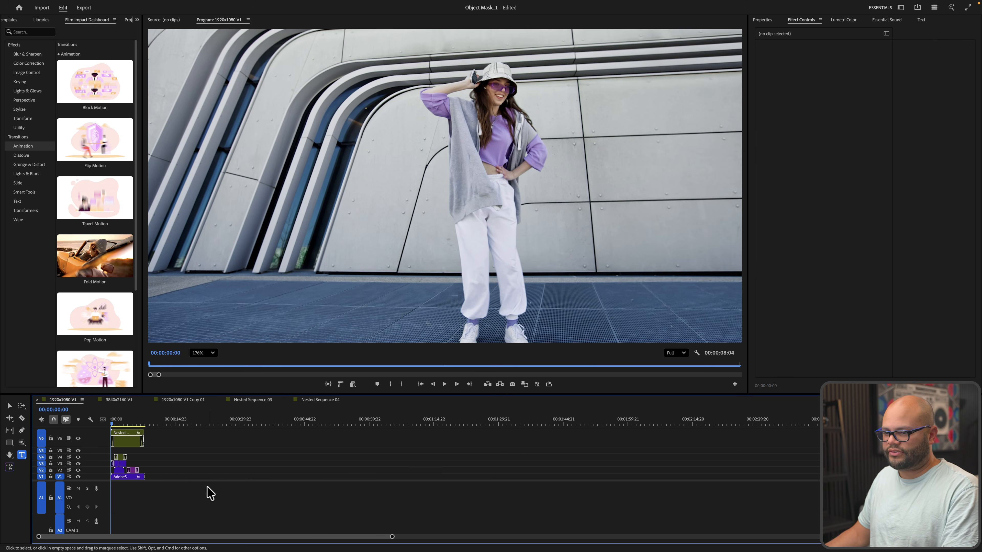
key(minus)
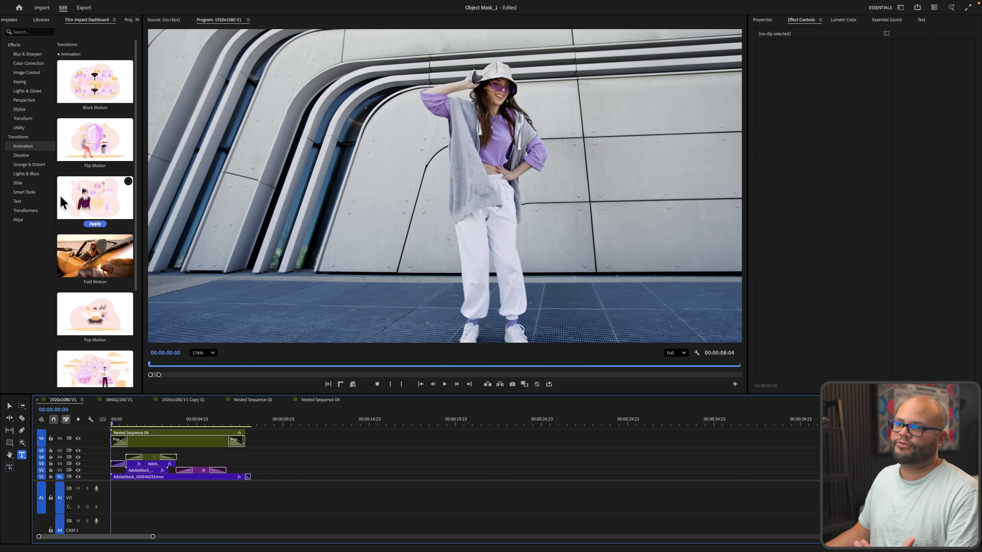